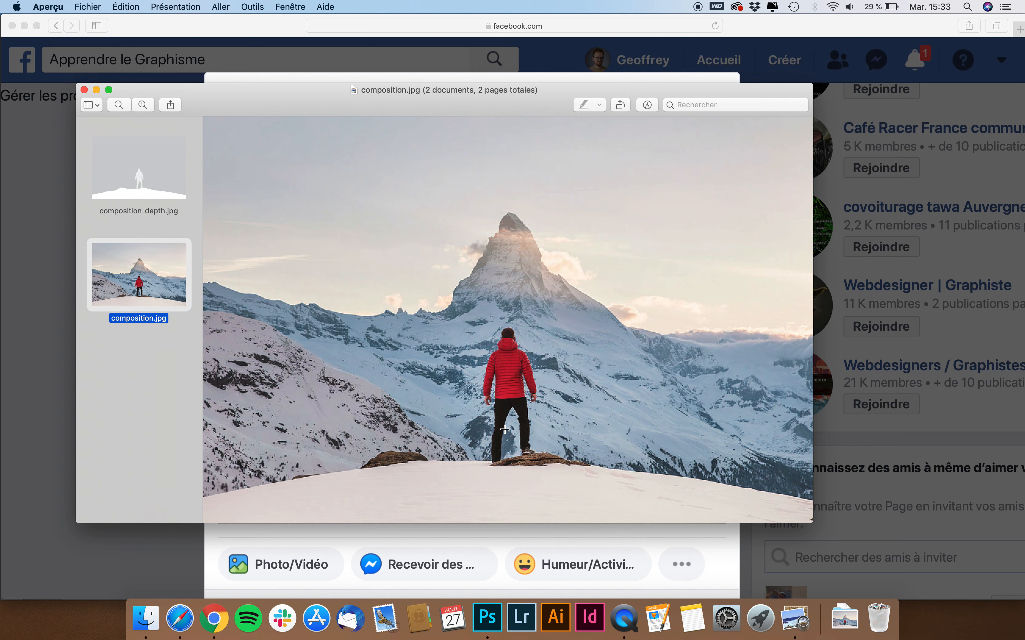
Review the example depth map composition_depth.jpg and close the image viewer
{"action": "left_click", "coordinate": [125, 157]}
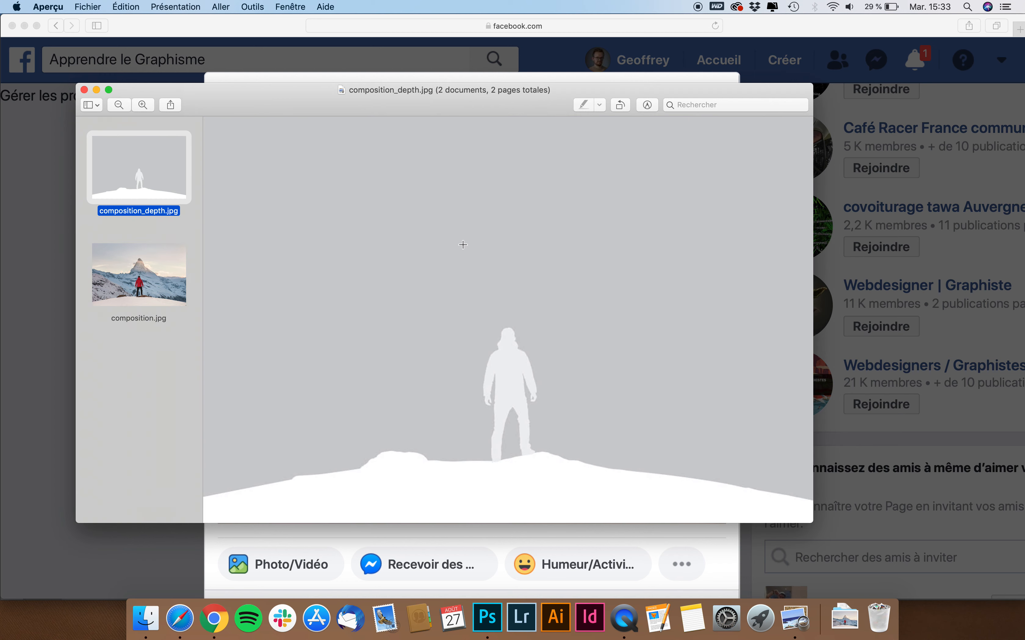
{"action": "key", "text": "super+q"}
{"action": "key", "text": "super+h"}
Open the downloaded Unsplash mountain photo as a Photoshop document and turn its locked background into a layer named "Photo"
{"action": "left_click", "coordinate": [827, 618]}
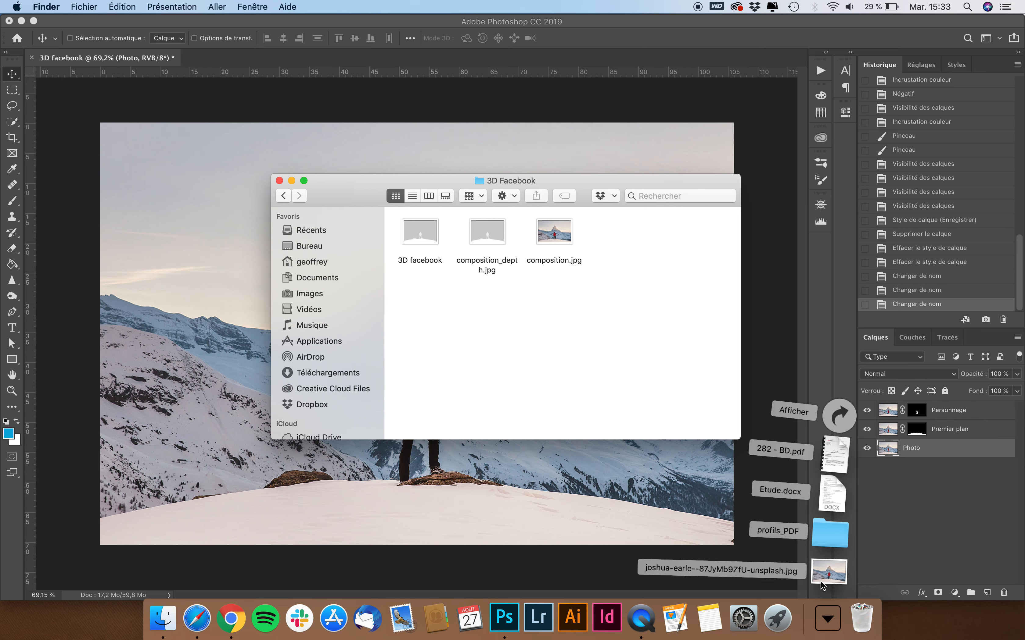
{"action": "left_click_drag", "start_coordinate": [829, 575], "coordinate": [276, 59]}
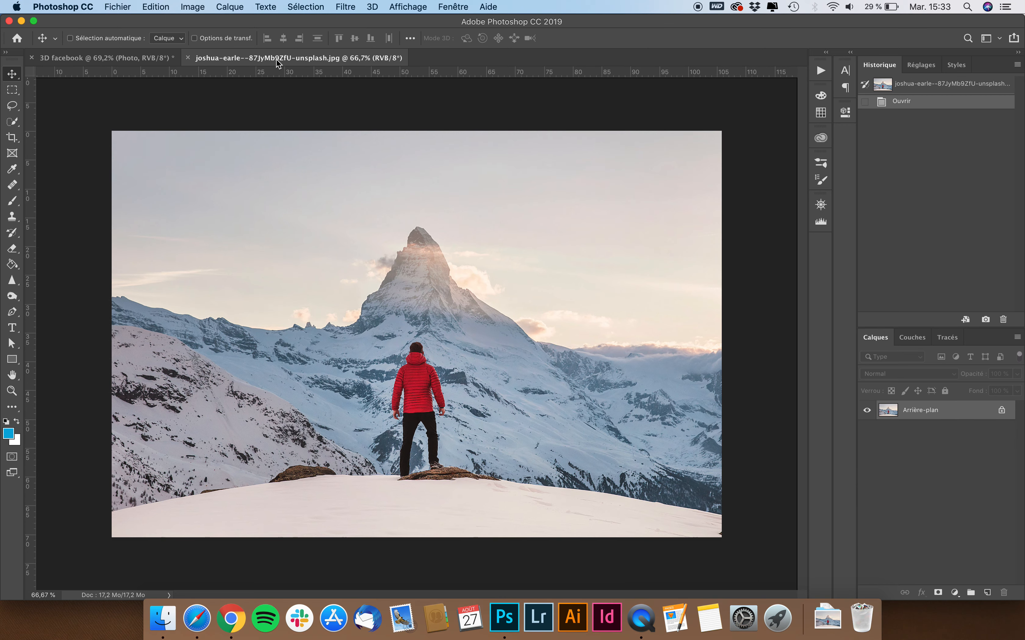
{"action": "left_click", "coordinate": [1001, 410]}
{"action": "double_click", "coordinate": [920, 410]}
{"action": "type", "text": "Photo"}
{"action": "key", "text": "Return"}
Duplicate the Photo layer twice and rename the copies "Premier plan" and "Personnage", with Personnage on top
{"action": "key", "text": "super+j"}
{"action": "key", "text": "super+j"}
{"action": "double_click", "coordinate": [921, 429]}
{"action": "type", "text": "Premier plan"}
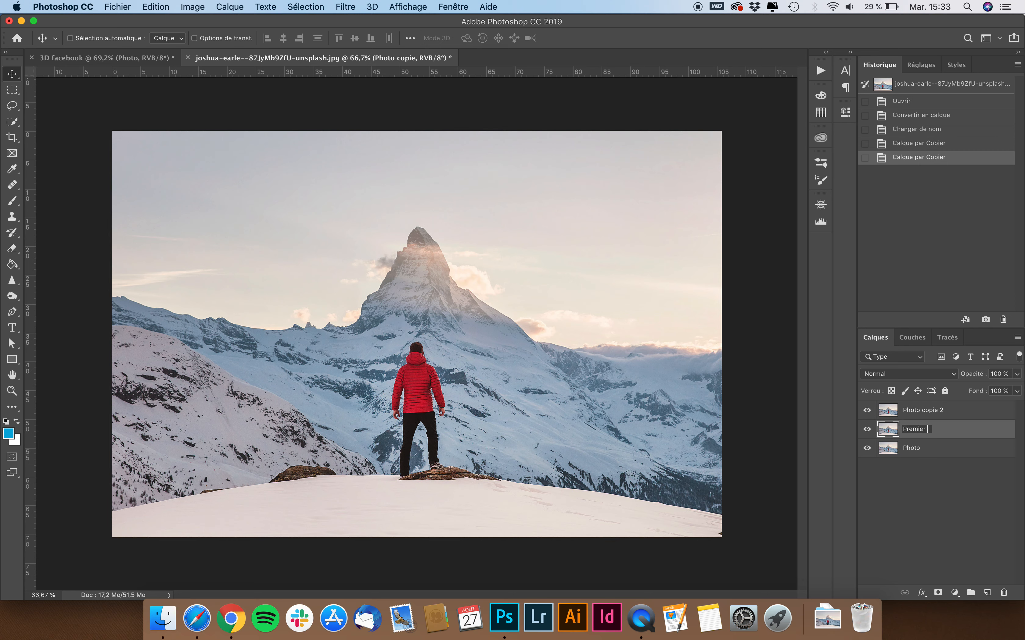
{"action": "key", "text": "Return"}
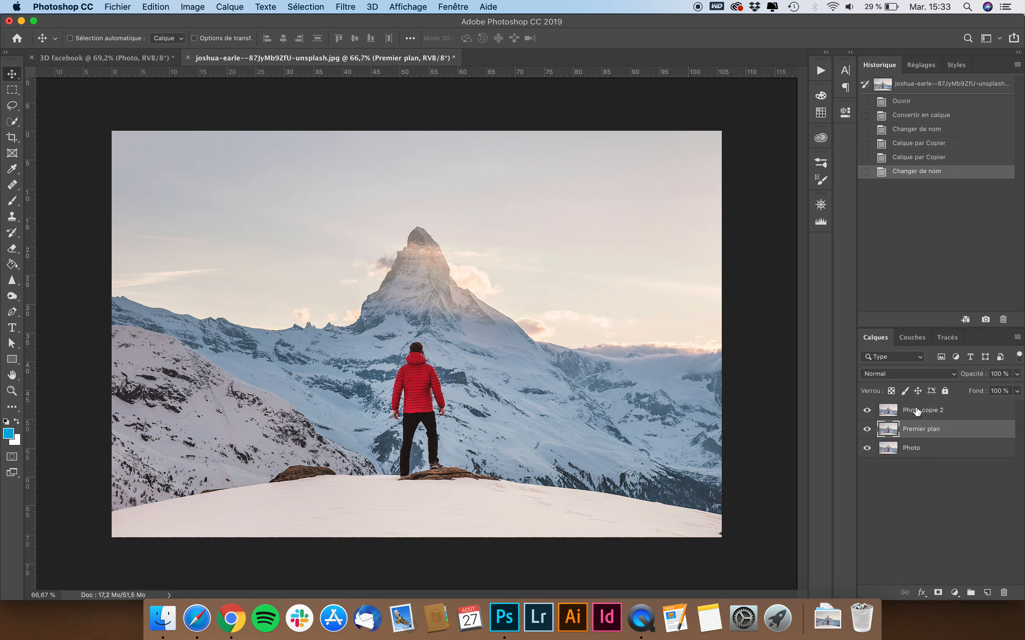
{"action": "double_click", "coordinate": [917, 410]}
{"action": "type", "text": "Personnage"}
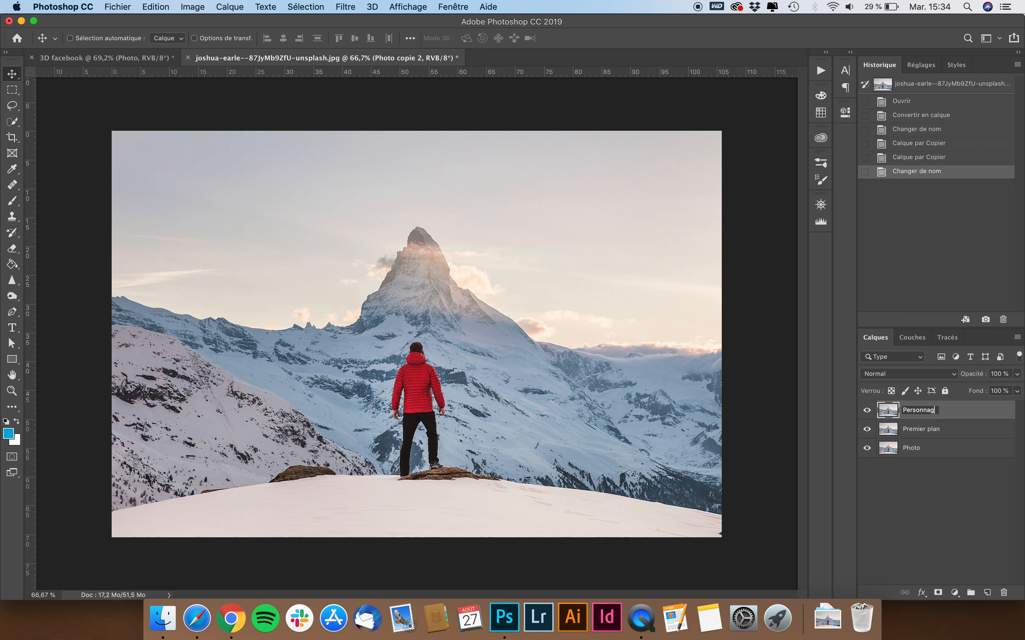
{"action": "key", "text": "Return"}
On the Premier plan layer, trace the snowy foreground with the Pen tool, convert the path to a selection and invert it
{"action": "left_click", "coordinate": [915, 436]}
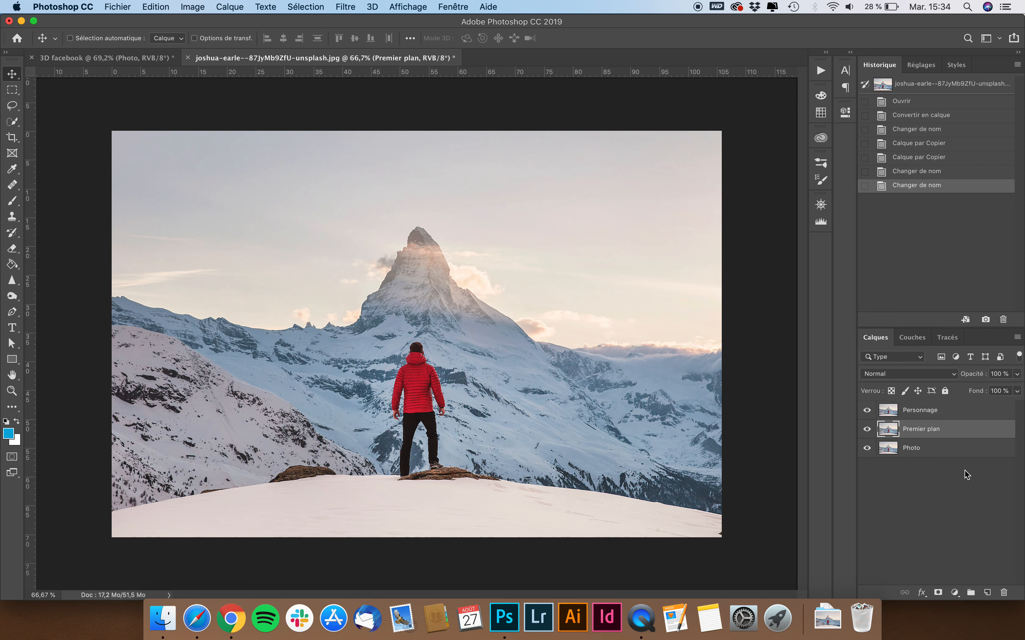
{"action": "left_click", "coordinate": [12, 311]}
{"action": "key", "text": "super+Return"}
{"action": "left_click", "coordinate": [306, 7]}
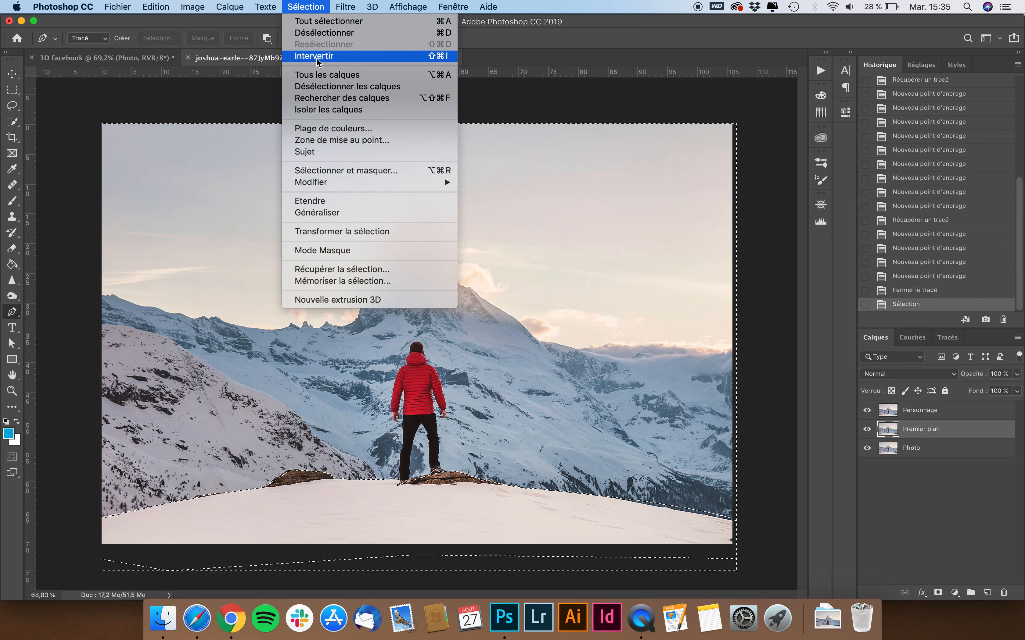
{"action": "left_click", "coordinate": [318, 61]}
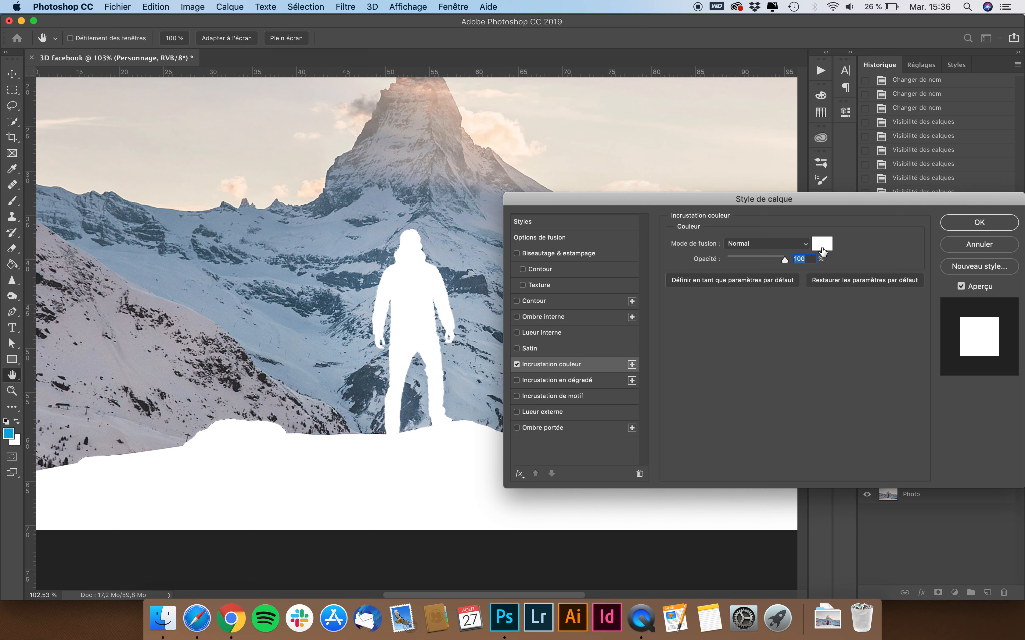
Set the Personnage layer's color overlay to a very light grey, about f5f5f5, and select the Photo layer
{"action": "left_click", "coordinate": [822, 244]}
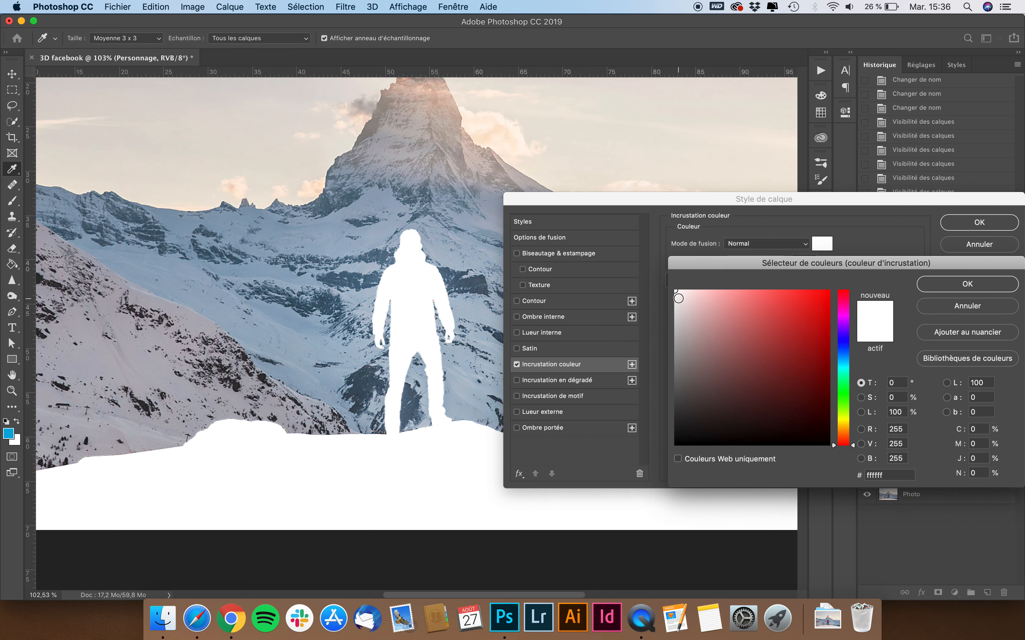
{"action": "left_click", "coordinate": [680, 300]}
{"action": "left_click_drag", "start_coordinate": [680, 301], "coordinate": [662, 296]}
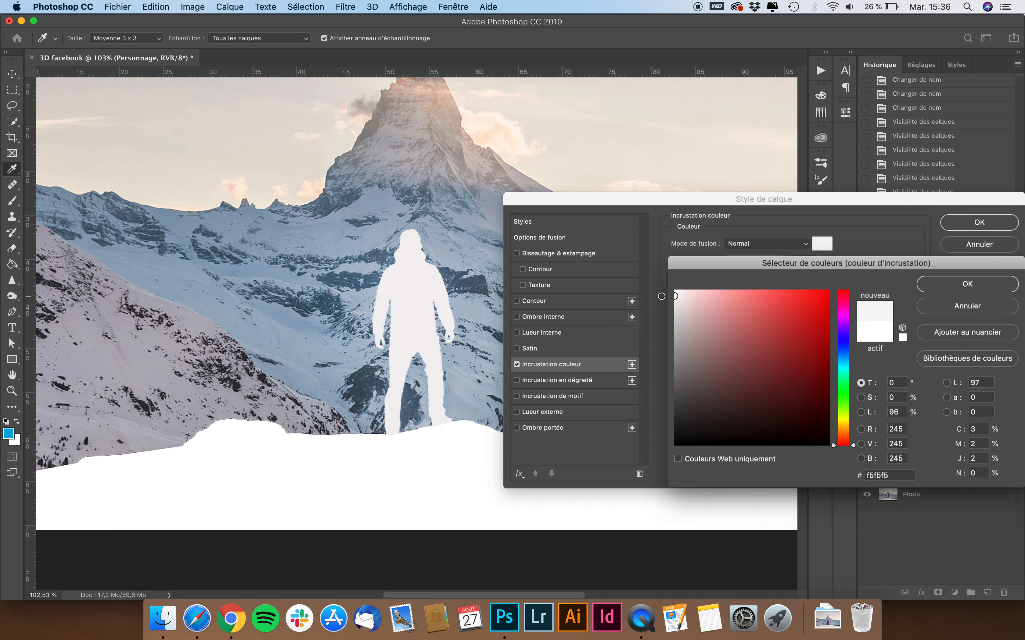
{"action": "left_click", "coordinate": [929, 495]}
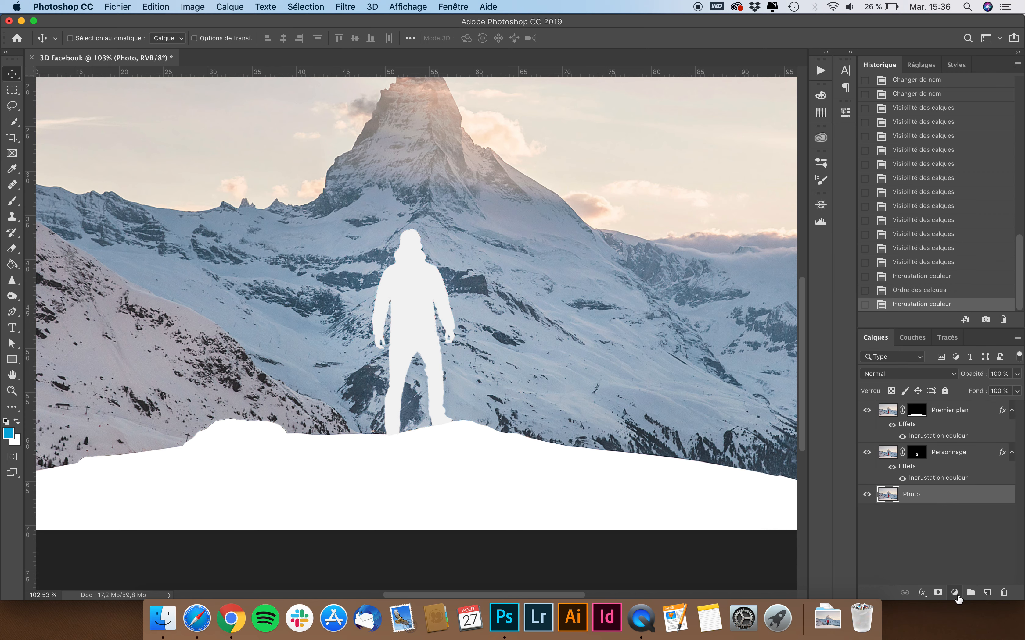
{"action": "left_click", "coordinate": [987, 593]}
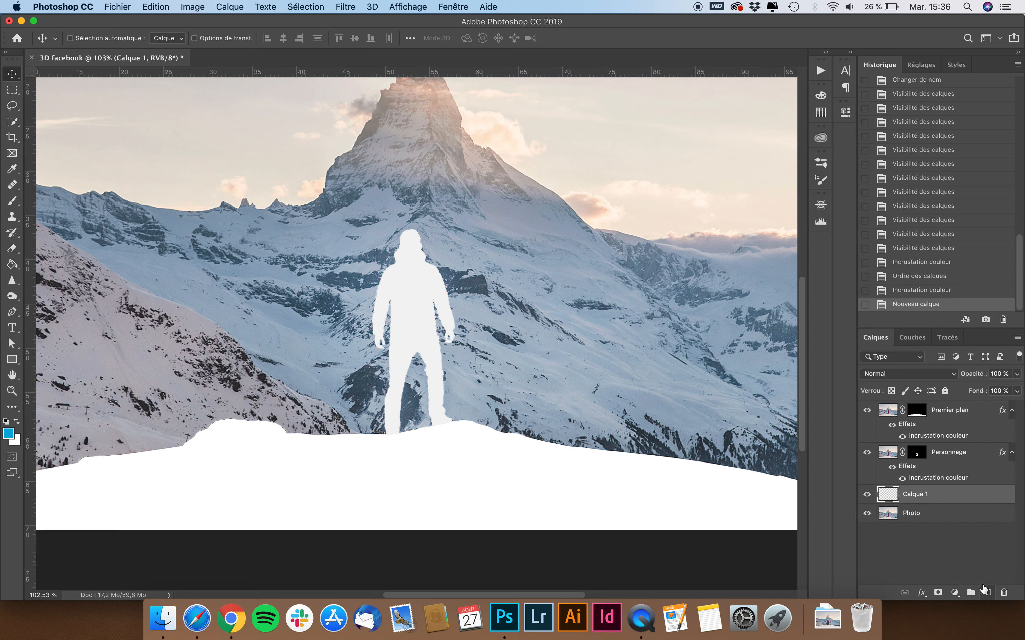
{"action": "key", "text": "BackSpace"}
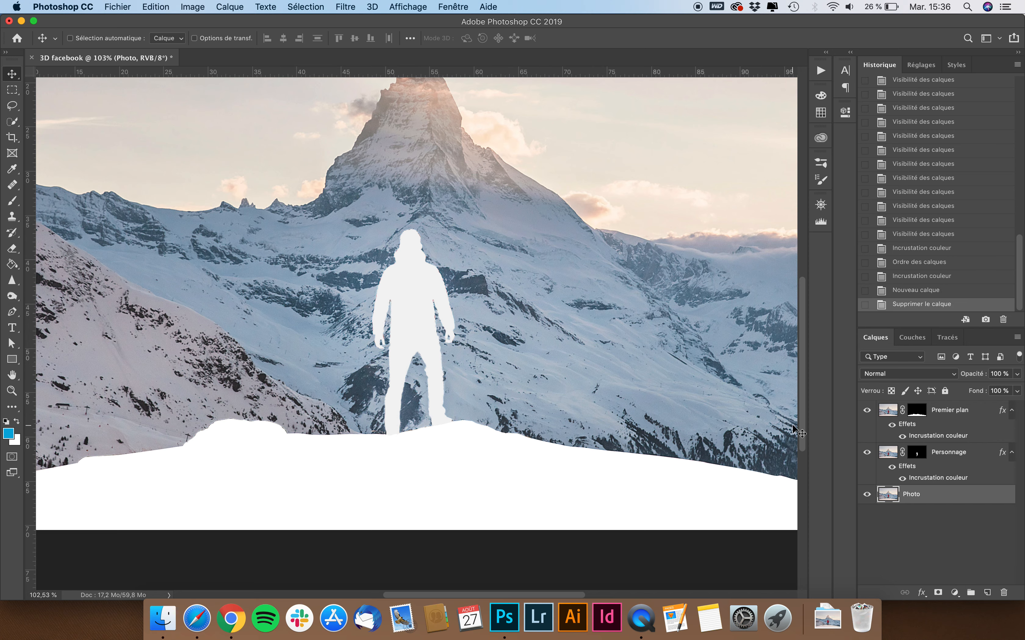
{"action": "left_click", "coordinate": [954, 593]}
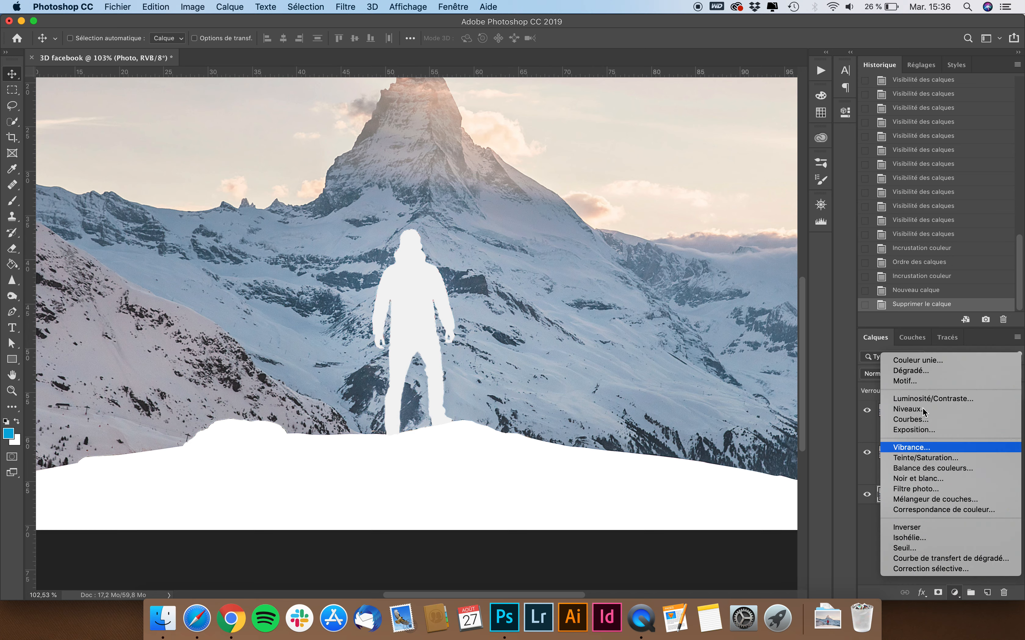
{"action": "left_click", "coordinate": [867, 543]}
Add a Color Overlay effect to the Photo layer
{"action": "left_click", "coordinate": [921, 593]}
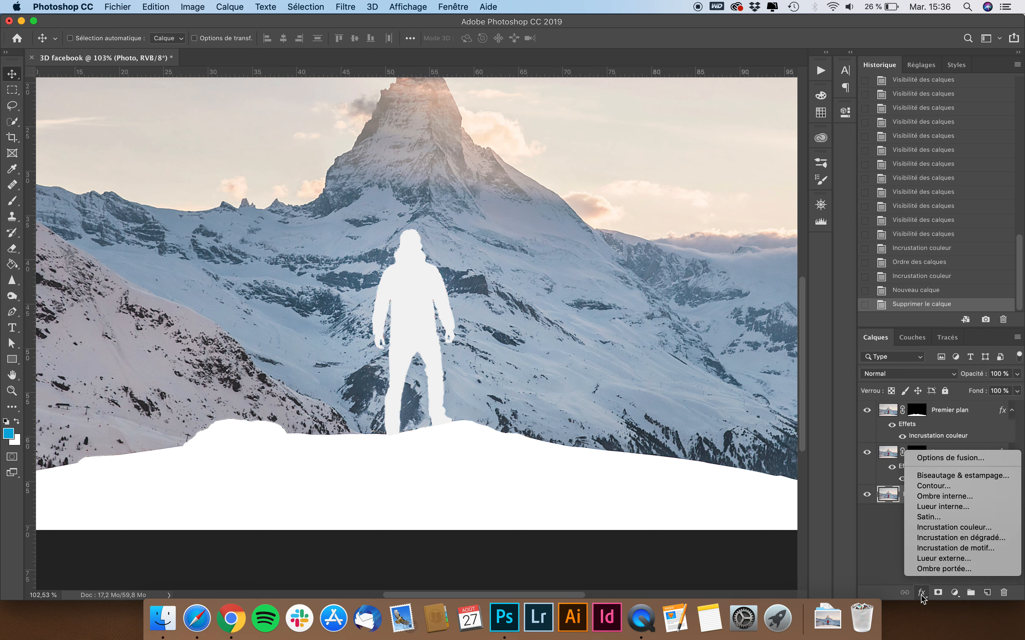
{"action": "left_click", "coordinate": [951, 530]}
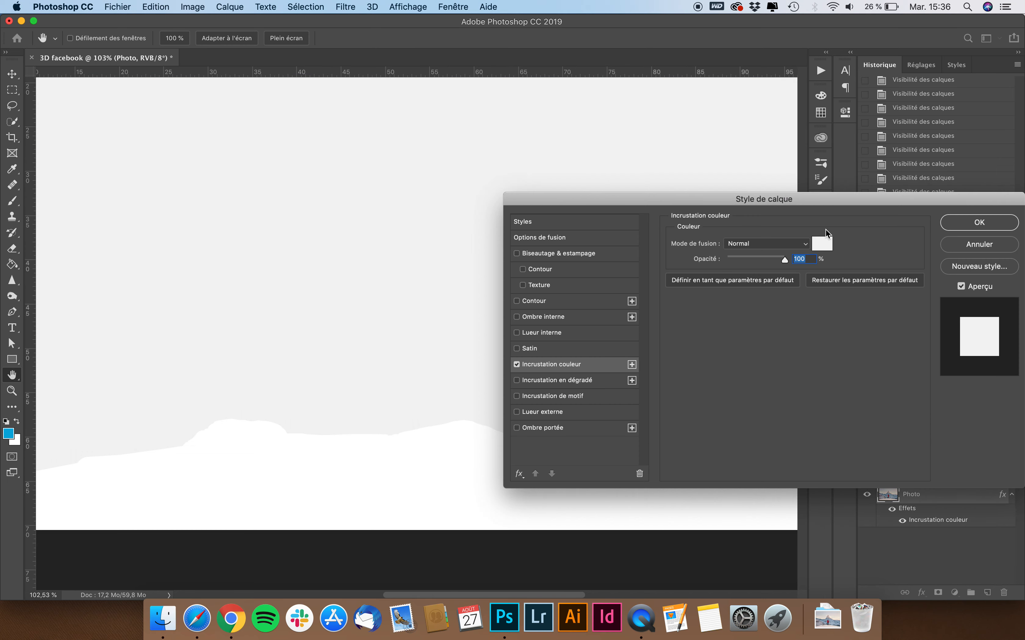
Try a mid grey (c2c2c2) and a dark grey (4f4f4f) as the Photo layer's overlay color
{"action": "left_click", "coordinate": [823, 244]}
{"action": "mouse_move", "coordinate": [677, 360]}
{"action": "left_mouse_down"}
{"action": "mouse_move", "coordinate": [678, 339]}
{"action": "mouse_move", "coordinate": [638, 331]}
{"action": "left_mouse_up"}
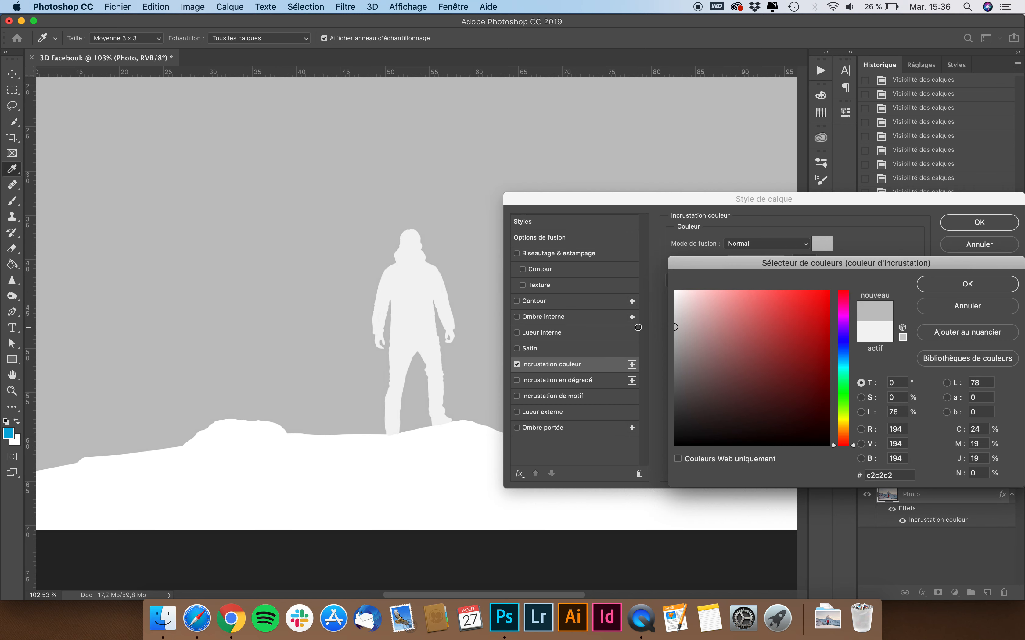
{"action": "mouse_move", "coordinate": [741, 408]}
{"action": "left_mouse_down"}
{"action": "mouse_move", "coordinate": [606, 428]}
{"action": "mouse_move", "coordinate": [584, 400]}
{"action": "left_mouse_up"}
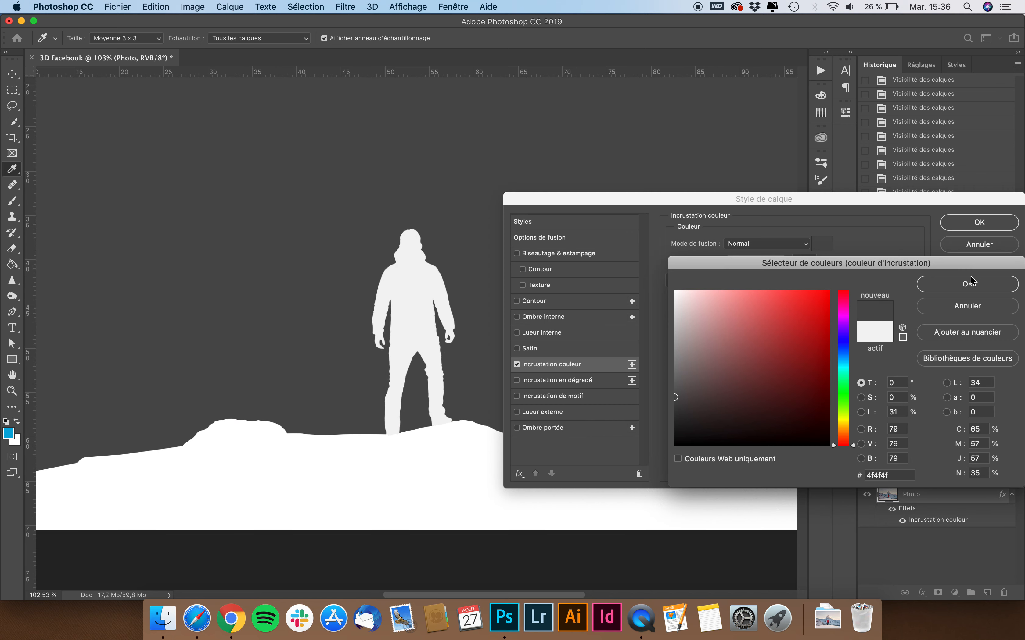
{"action": "left_click", "coordinate": [967, 306]}
Try a linear gradient overlay in place of the color overlay on the Photo layer
{"action": "left_click", "coordinate": [539, 379]}
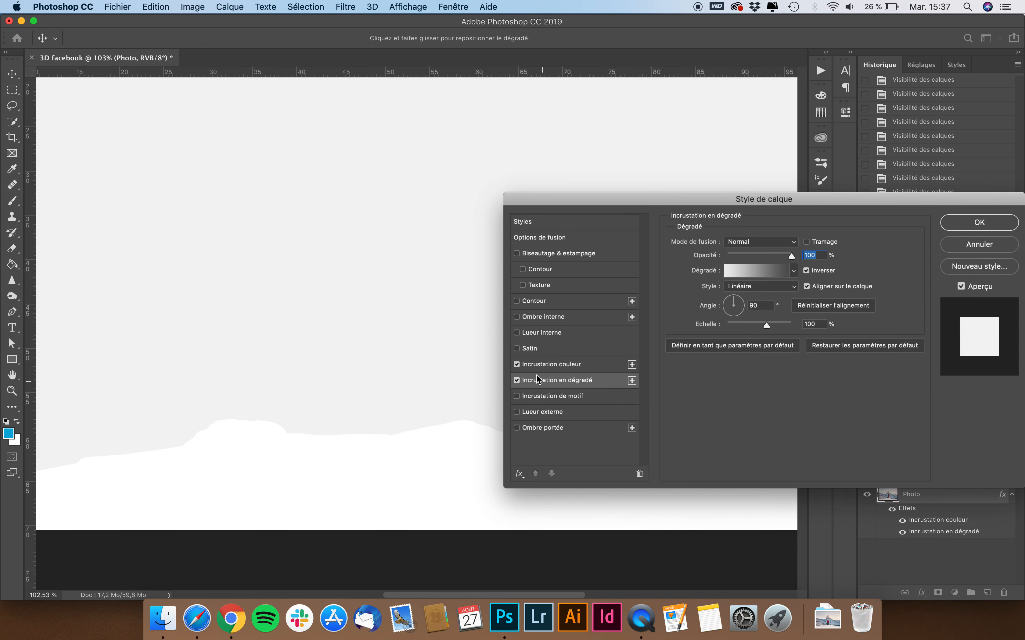
{"action": "left_click", "coordinate": [521, 365]}
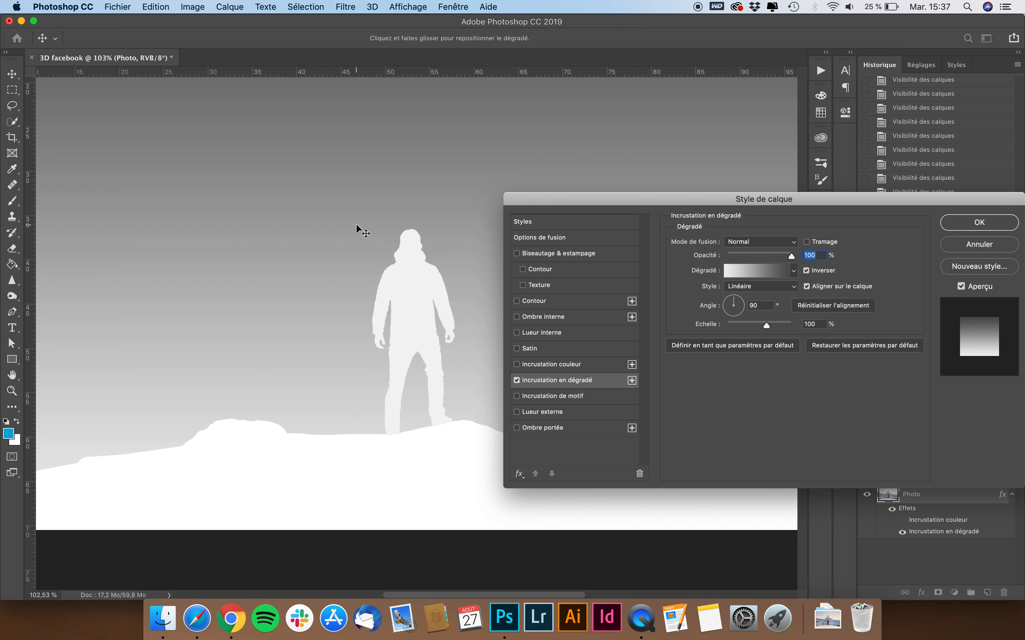
{"action": "left_click", "coordinate": [517, 380]}
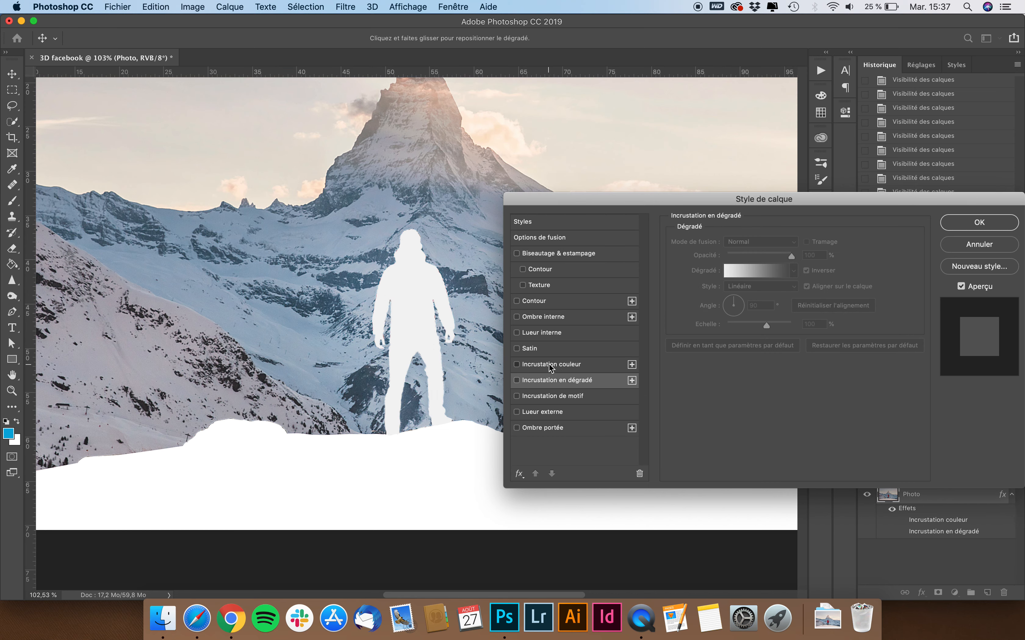
{"action": "left_click", "coordinate": [551, 366]}
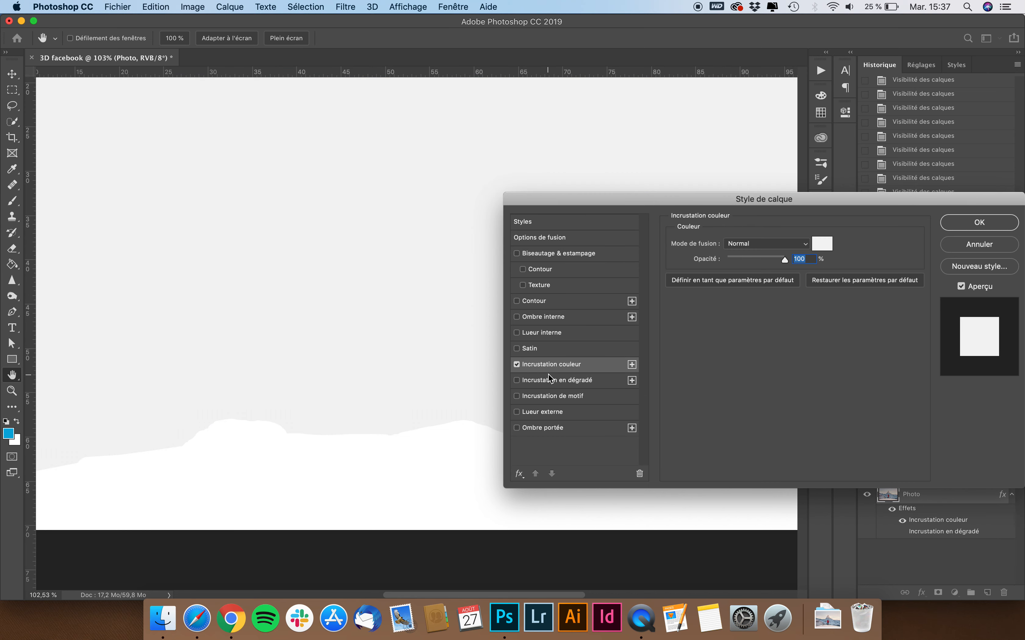
Set the Photo layer's color overlay to light grey c6c6c6 and apply the layer style
{"action": "left_click", "coordinate": [822, 244]}
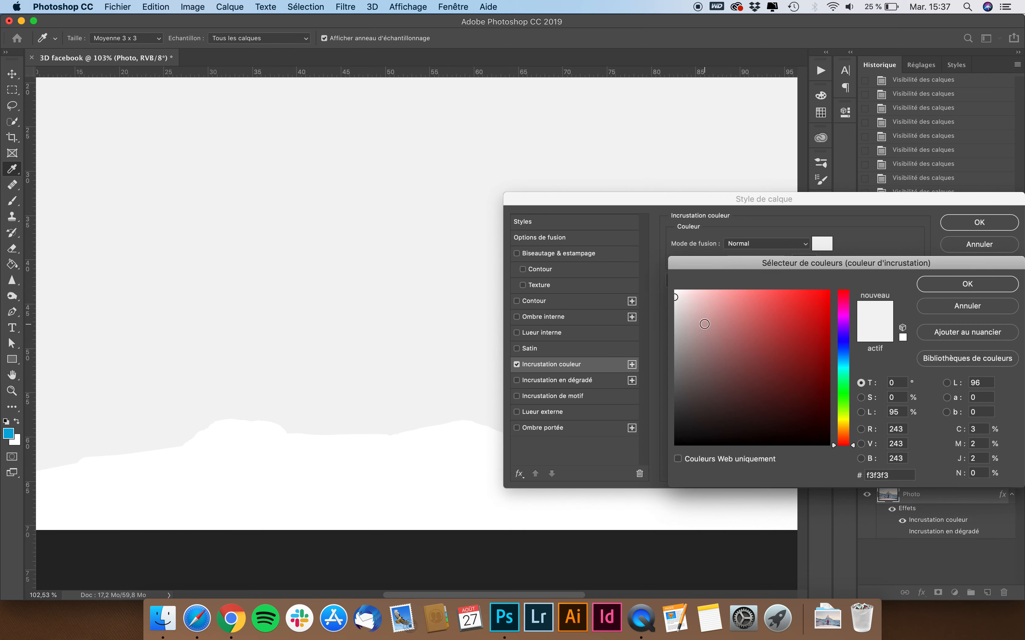
{"action": "mouse_move", "coordinate": [695, 325]}
{"action": "left_mouse_down"}
{"action": "mouse_move", "coordinate": [658, 327]}
{"action": "mouse_move", "coordinate": [686, 308]}
{"action": "mouse_move", "coordinate": [656, 317]}
{"action": "mouse_move", "coordinate": [680, 322]}
{"action": "mouse_move", "coordinate": [670, 326]}
{"action": "left_mouse_up"}
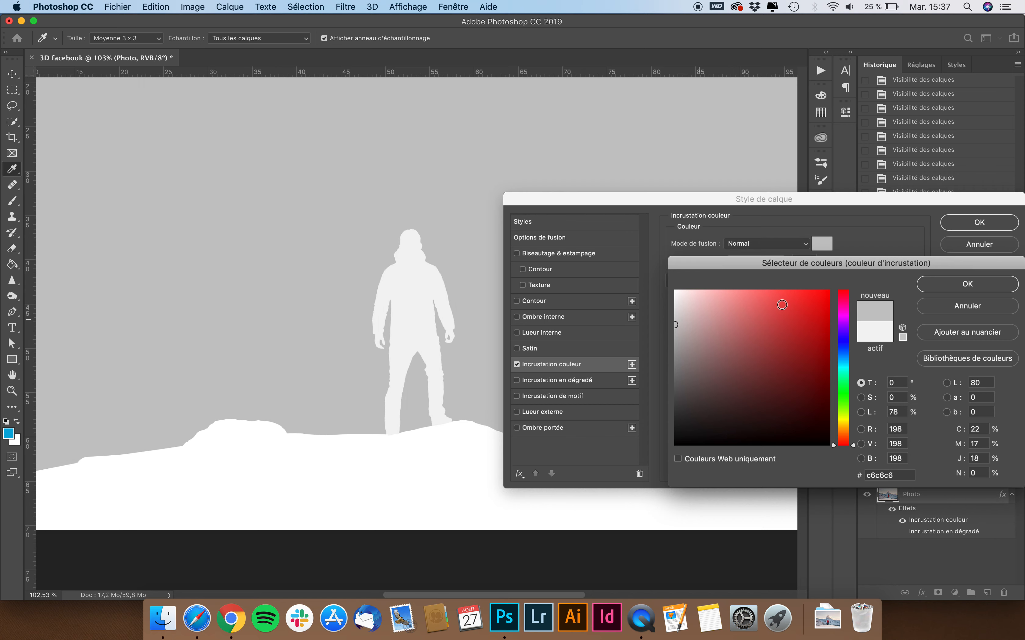
{"action": "left_click", "coordinate": [961, 284]}
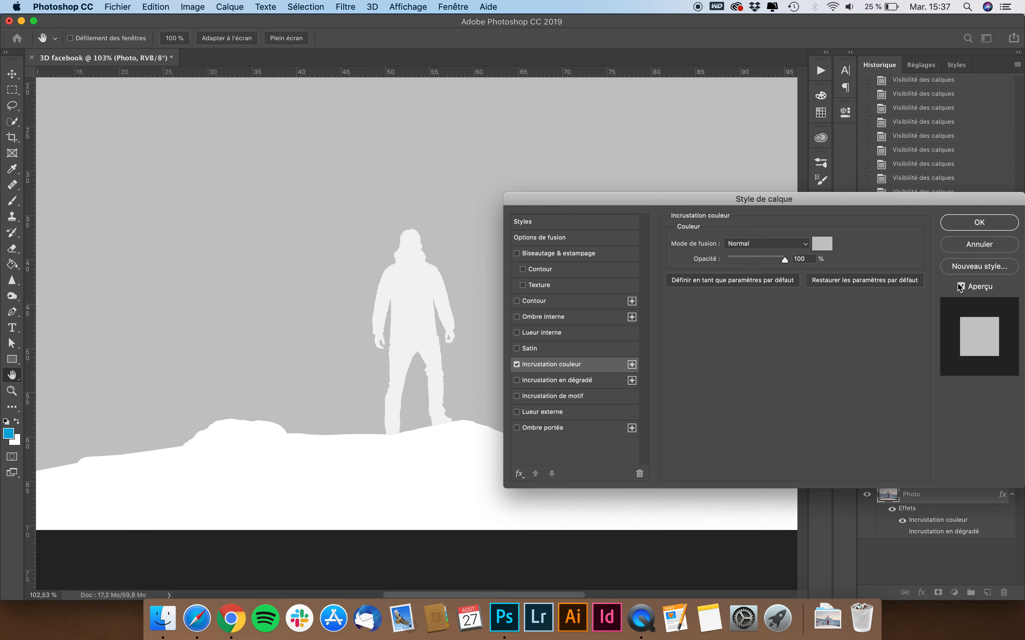
{"action": "left_click", "coordinate": [1008, 225]}
Turn off the layer effects of Premier plan, Personnage and Photo
{"action": "key", "text": "super+0"}
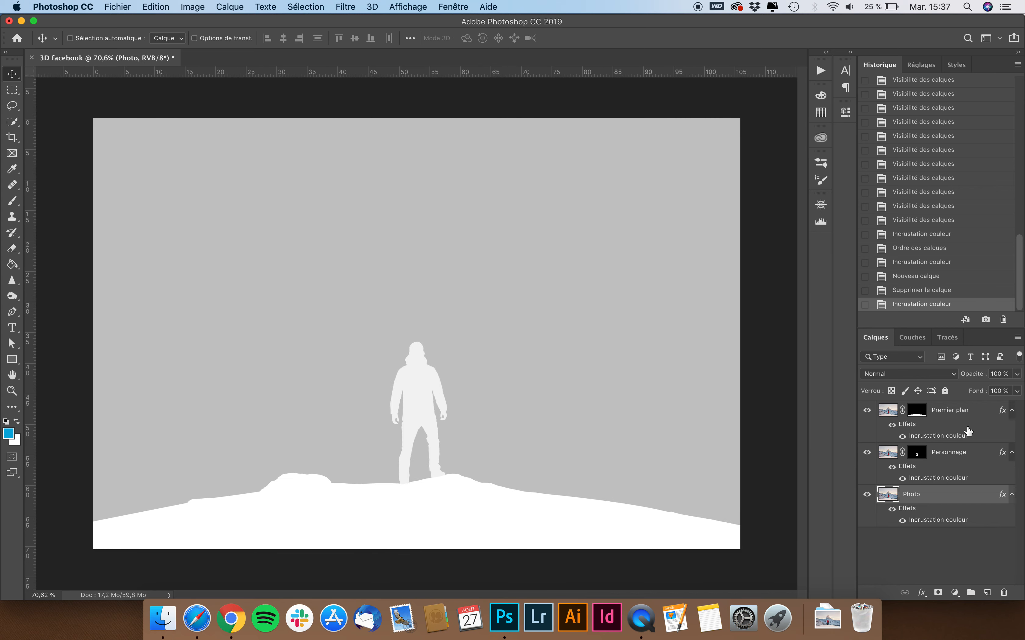
{"action": "left_click", "coordinate": [892, 424]}
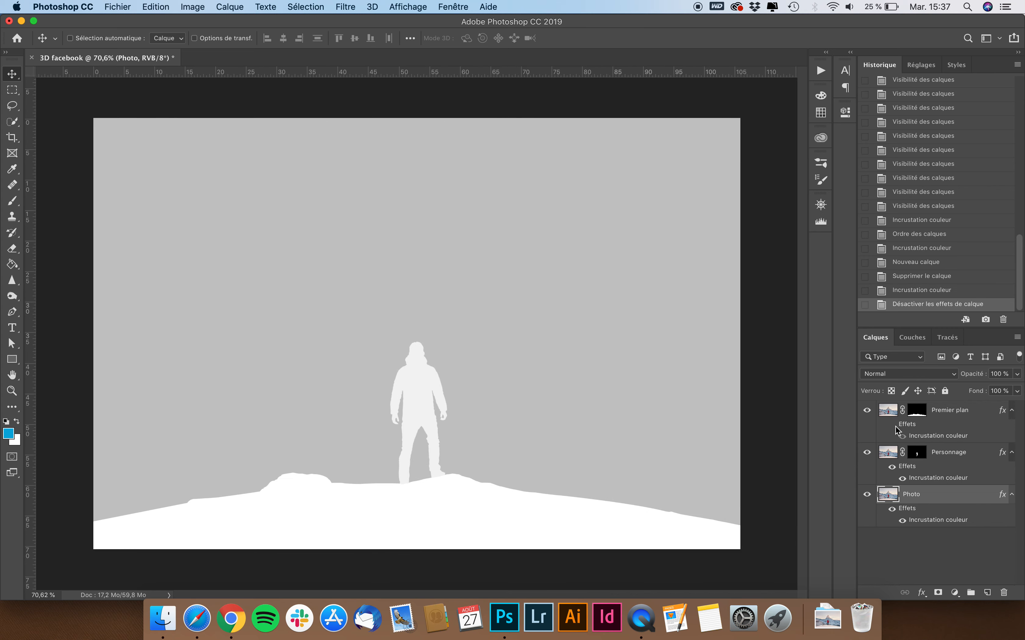
{"action": "left_click", "coordinate": [892, 466]}
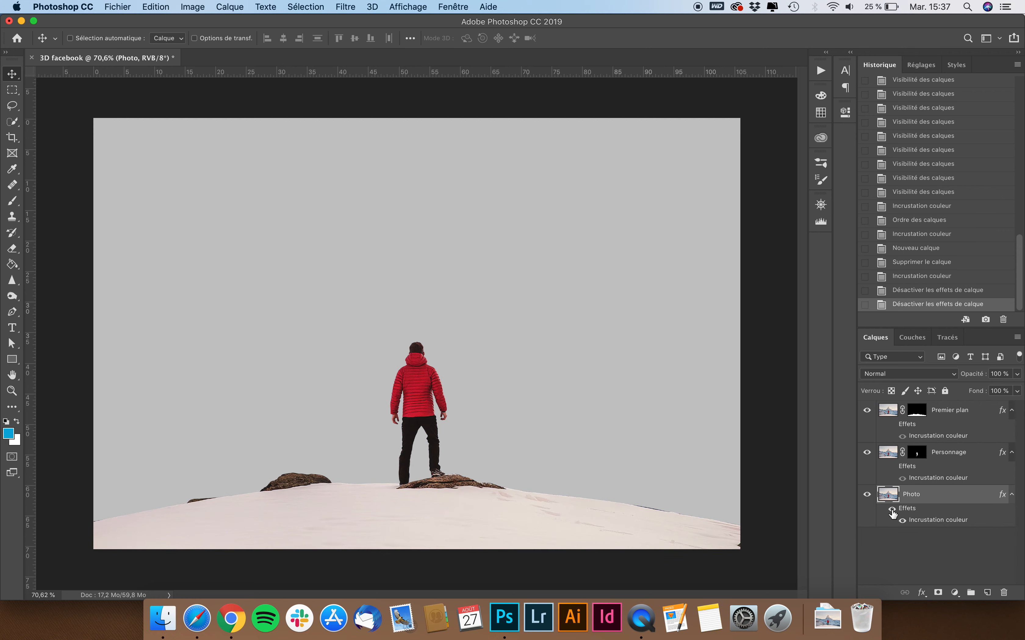
{"action": "left_click", "coordinate": [892, 509]}
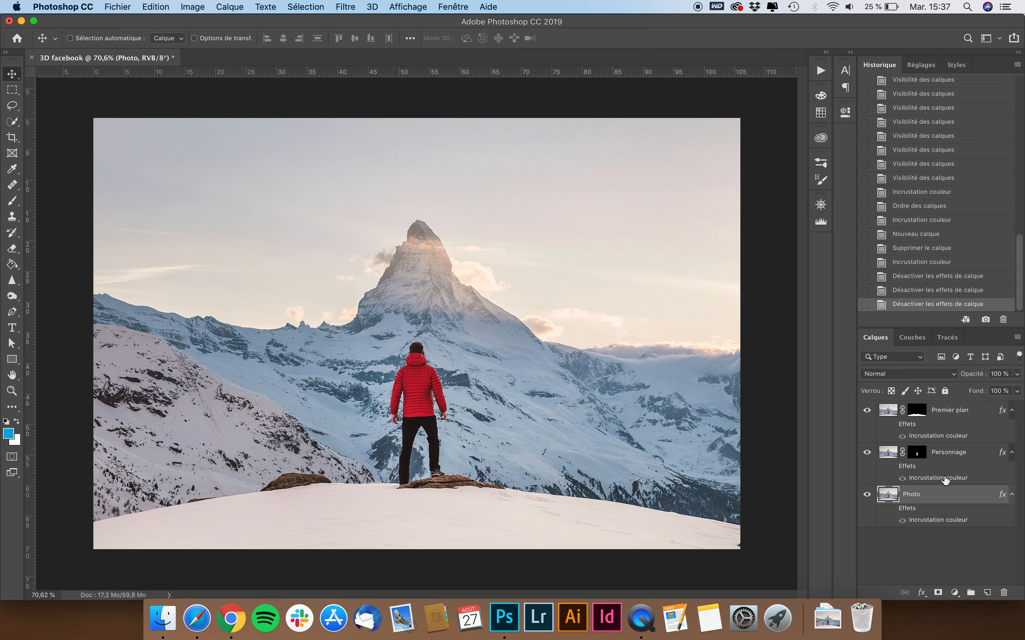
Turn the effects of Premier plan and Personnage back on and hide both layers, leaving only the original photo visible
{"action": "left_click", "coordinate": [892, 425]}
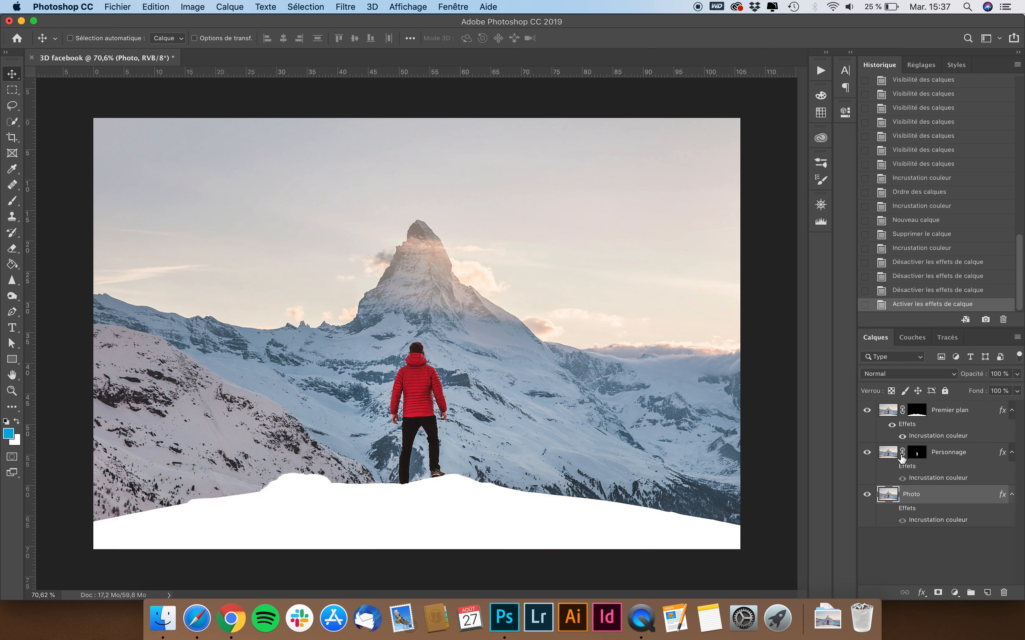
{"action": "left_click", "coordinate": [892, 467]}
{"action": "left_click", "coordinate": [867, 410]}
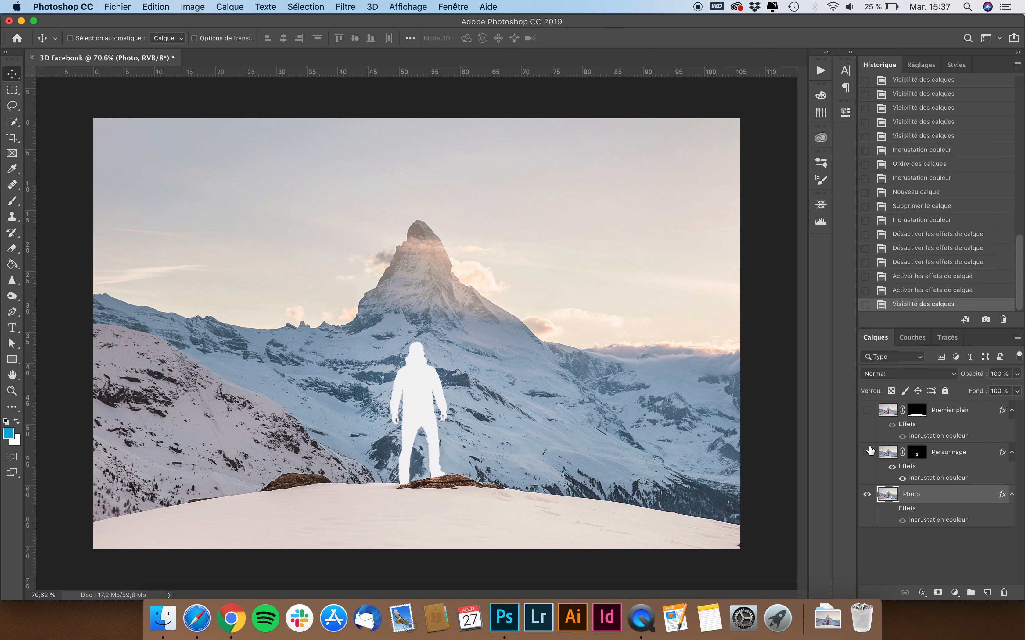
{"action": "left_click", "coordinate": [867, 453]}
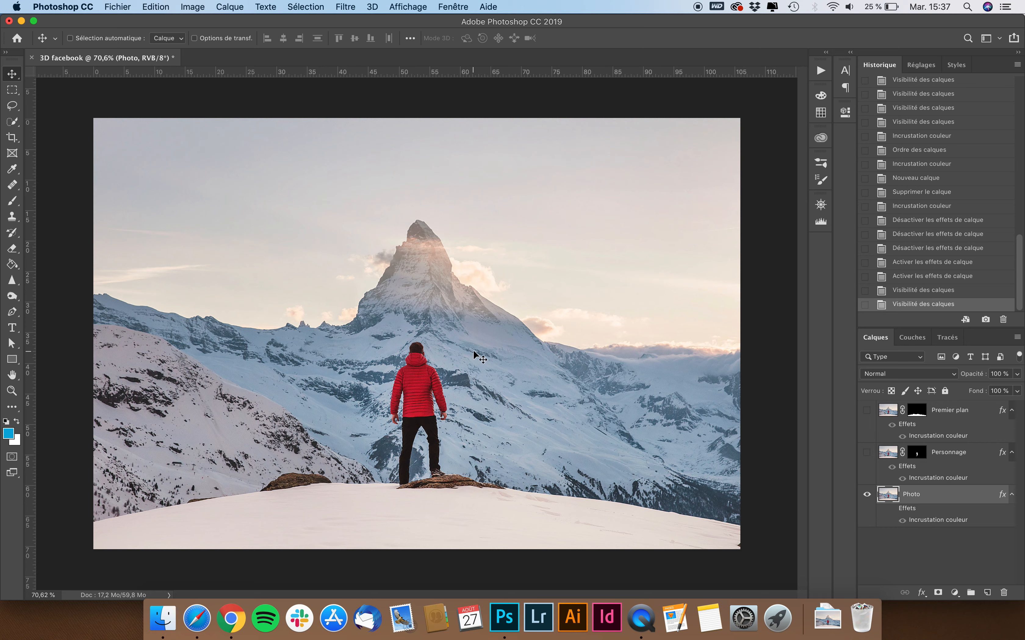
Export the visible photo with Save for Web as a JPEG 1000 px wide, named paysage.jpg, in the 3D Facebook folder
{"action": "left_click", "coordinate": [115, 5]}
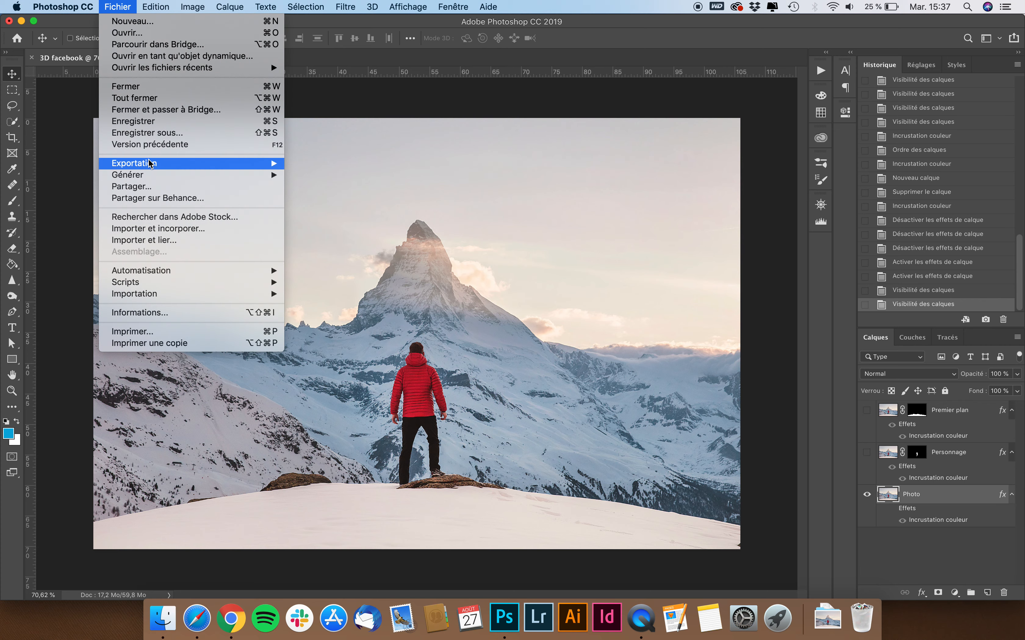
{"action": "mouse_move", "coordinate": [152, 163]}
{"action": "left_click", "coordinate": [387, 213]}
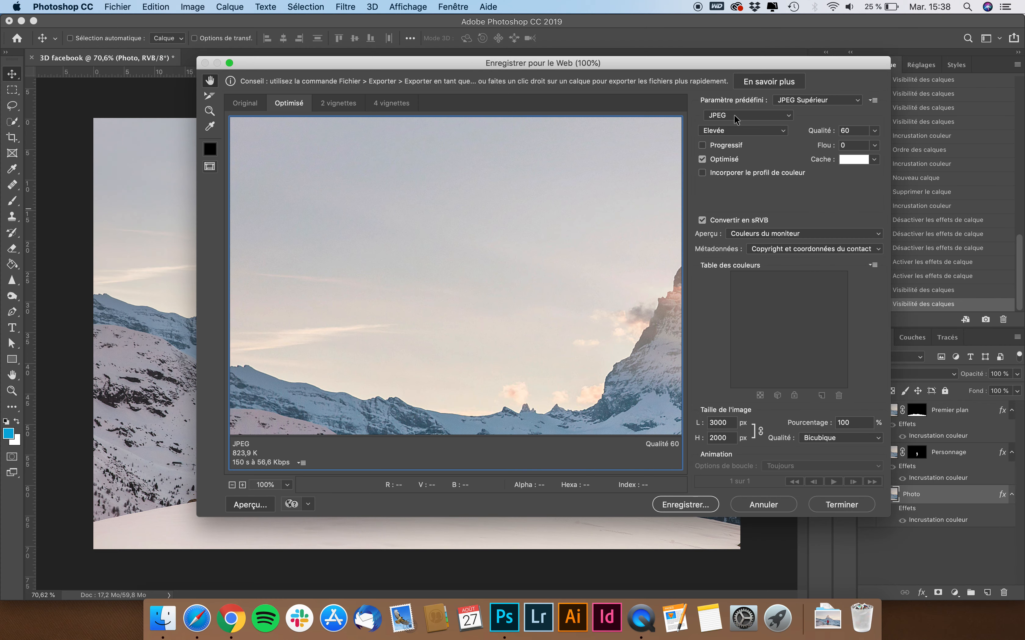
{"action": "left_click", "coordinate": [720, 422]}
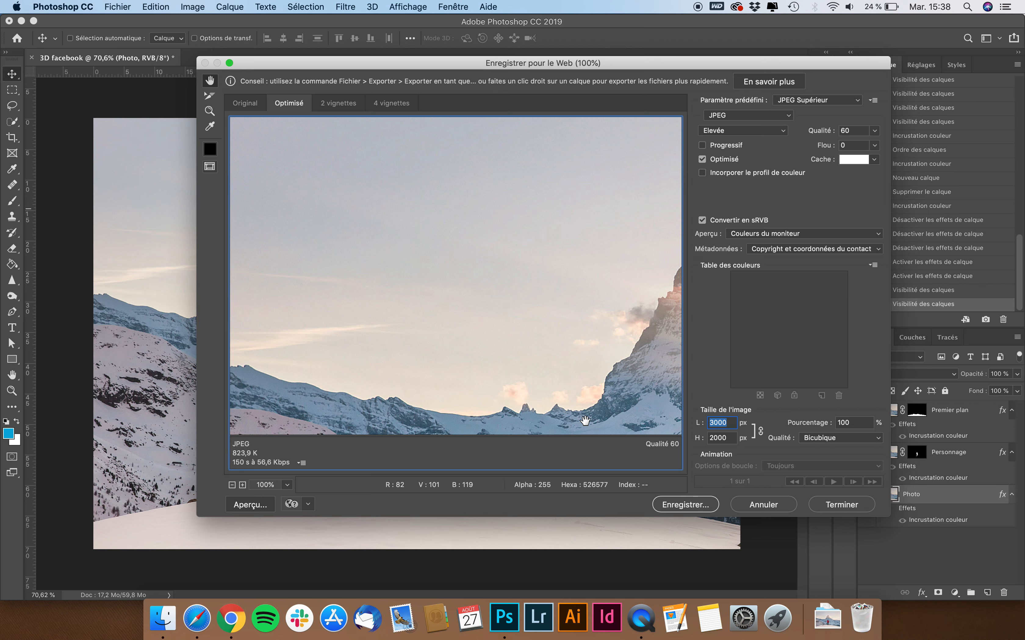
{"action": "type", "text": "1000"}
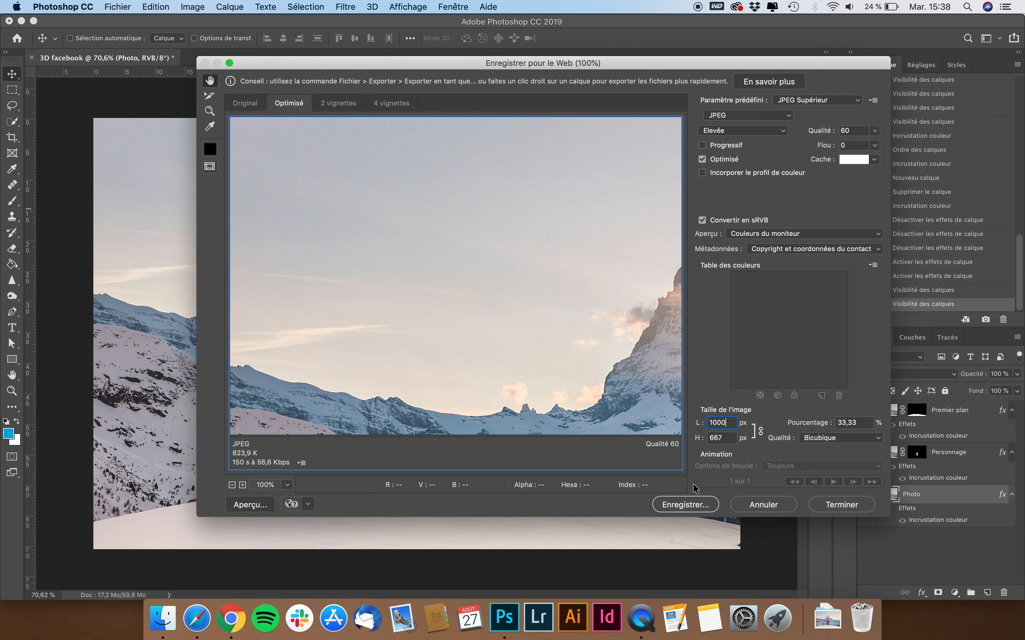
{"action": "left_click", "coordinate": [683, 505]}
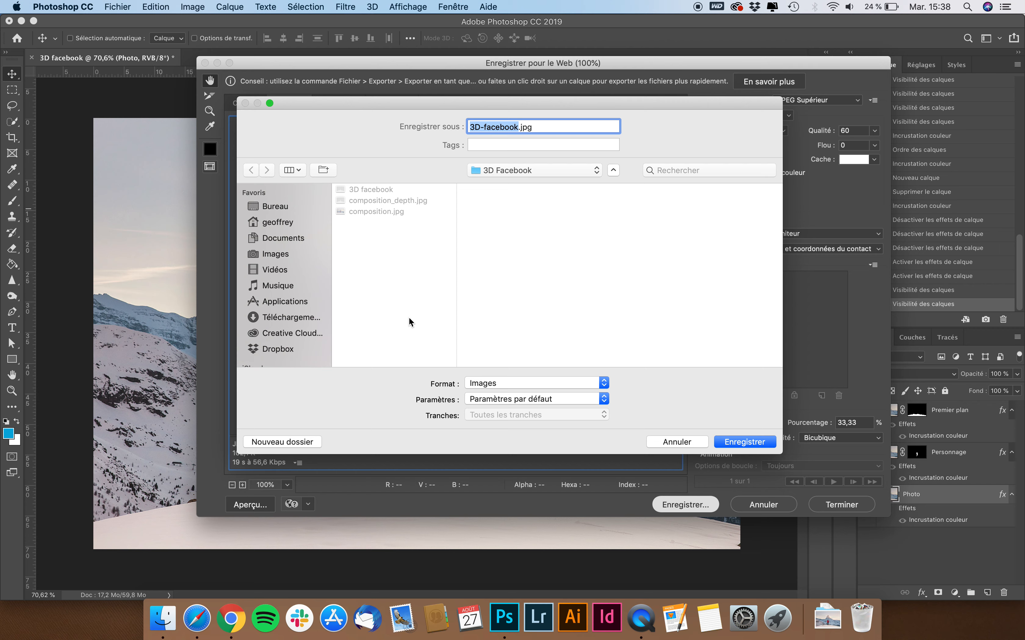
{"action": "type", "text": "paysage"}
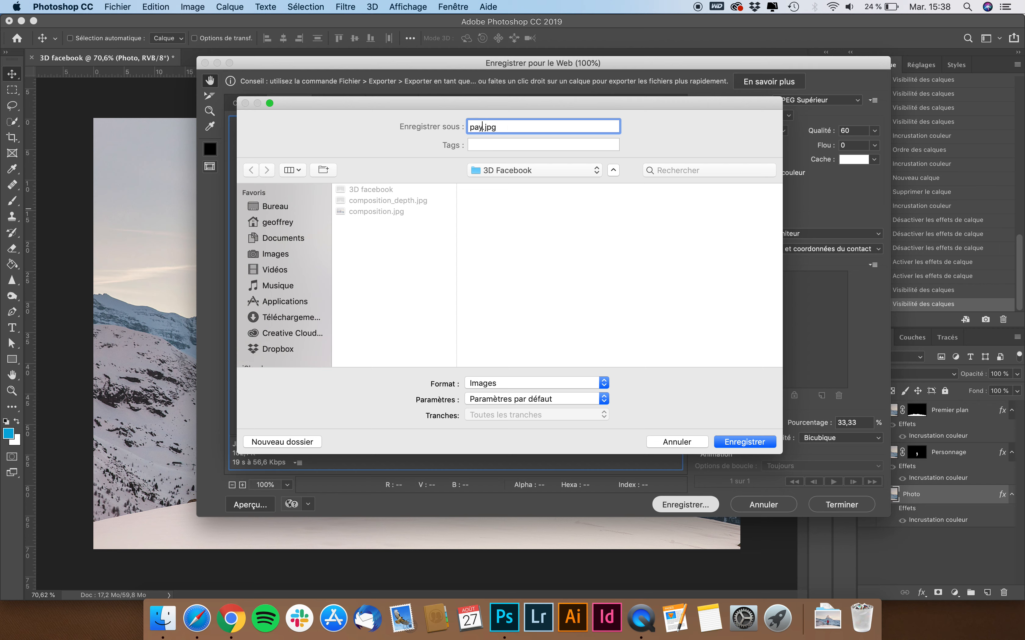
{"action": "left_click", "coordinate": [746, 441]}
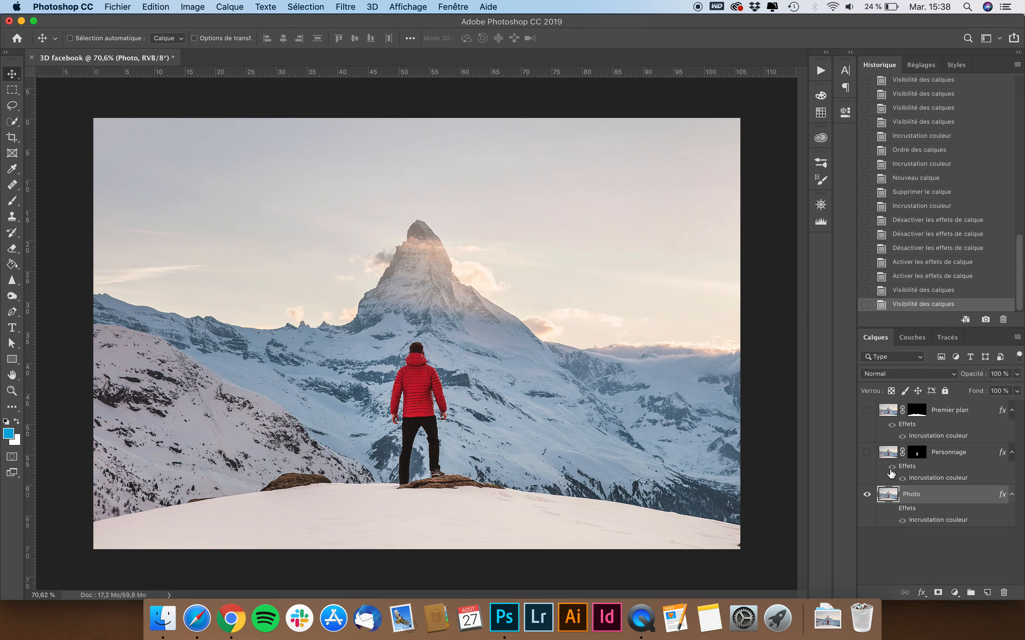
Turn the Photo layer's color overlay back on and show the Personnage and Premier plan layers
{"action": "left_click", "coordinate": [899, 520]}
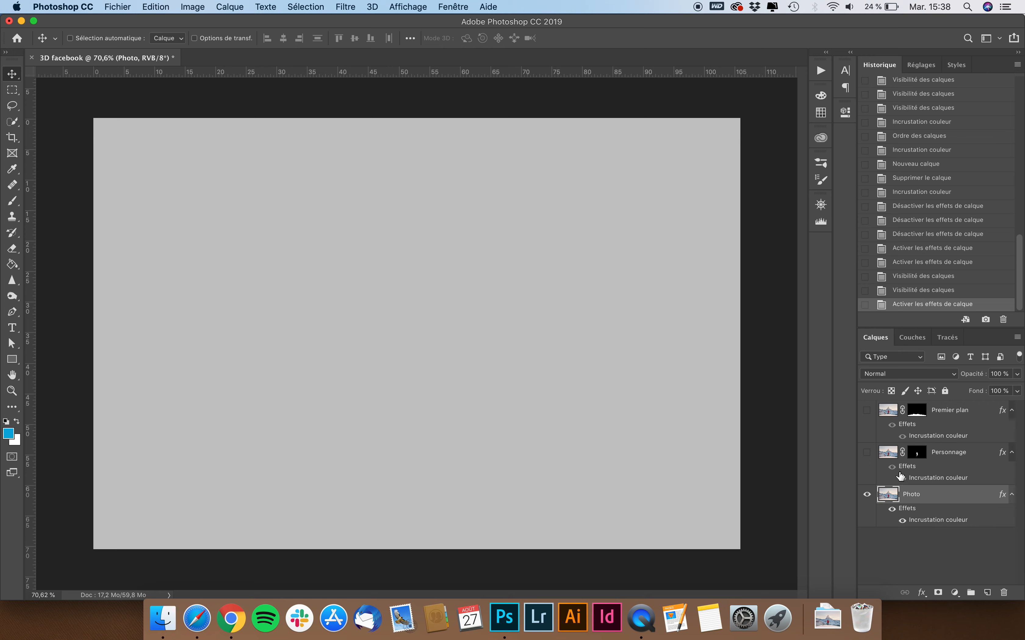
{"action": "left_click", "coordinate": [867, 452]}
{"action": "left_click", "coordinate": [867, 410]}
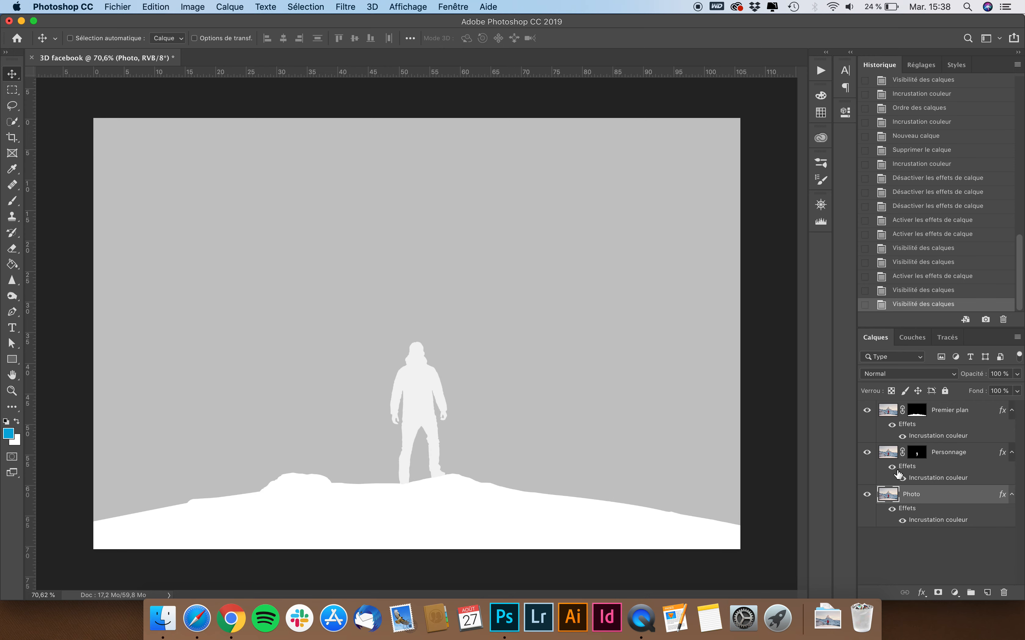
Export the greyscale depth map with Save for Web as a JPEG 1000 px wide, named paysage_depth.jpg, in the same folder
{"action": "left_click", "coordinate": [118, 6]}
{"action": "mouse_move", "coordinate": [168, 166]}
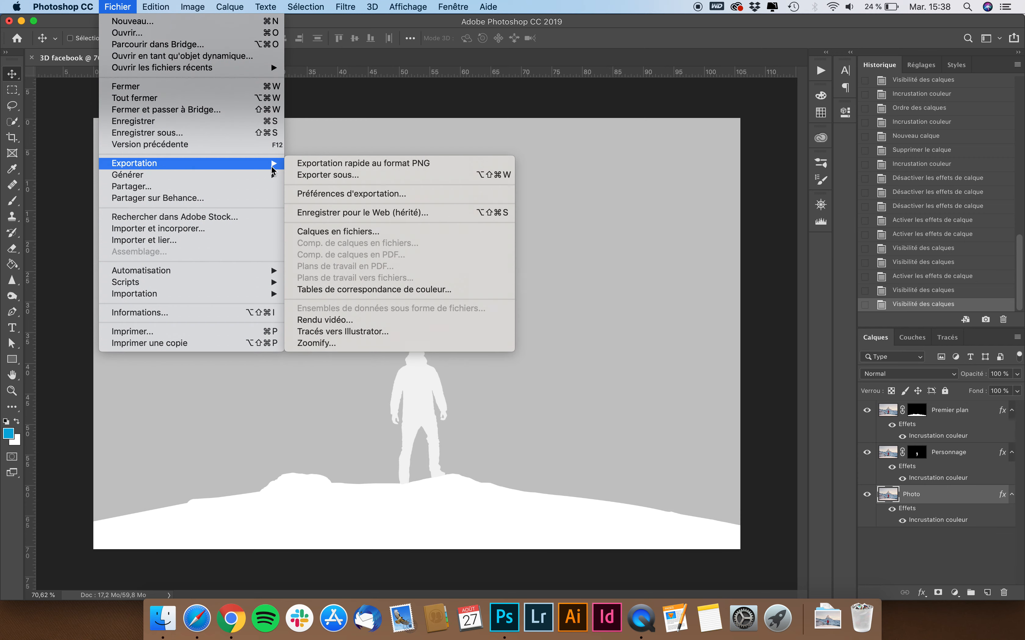
{"action": "left_click", "coordinate": [385, 213]}
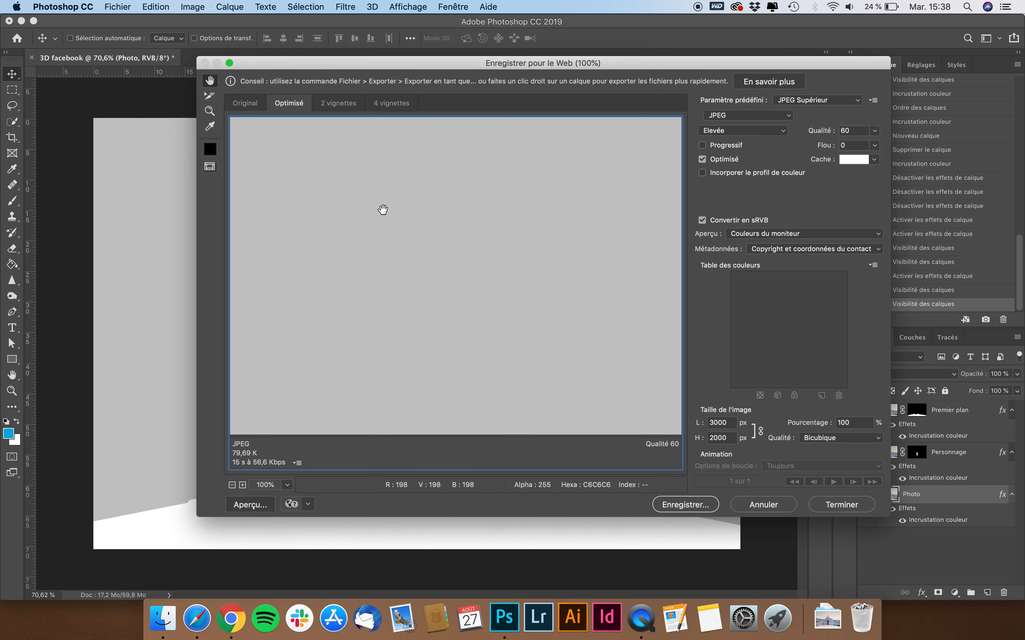
{"action": "left_click", "coordinate": [727, 423]}
{"action": "type", "text": "1000"}
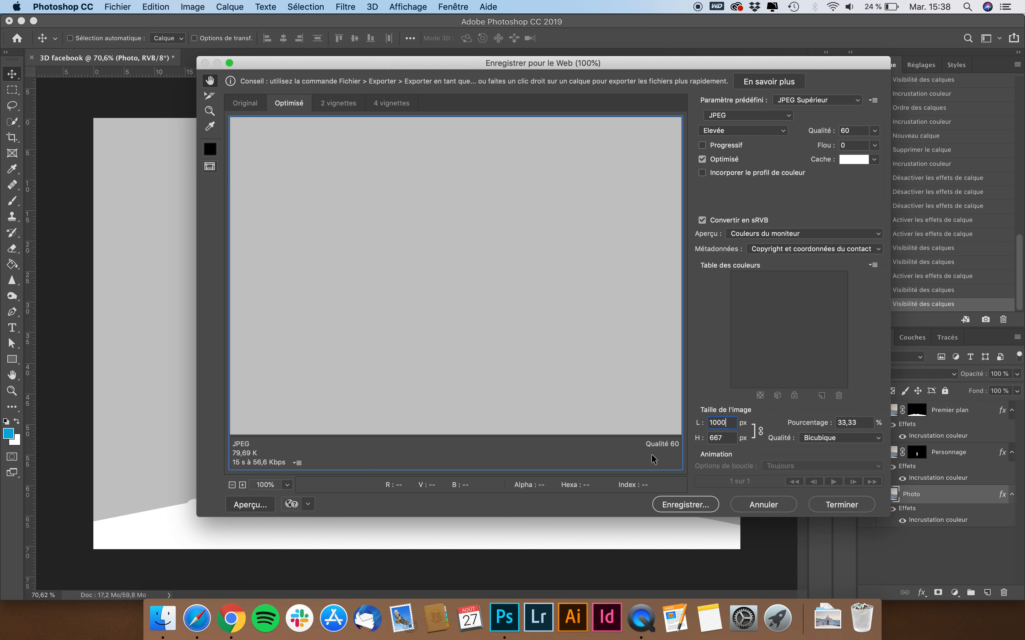
{"action": "left_click", "coordinate": [695, 504]}
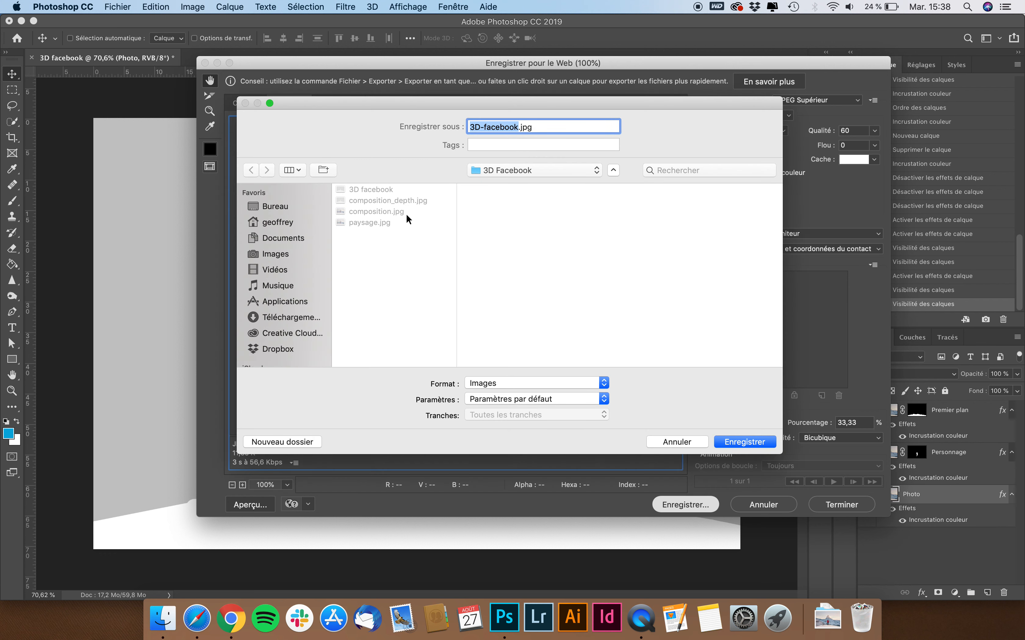
{"action": "left_click", "coordinate": [380, 224]}
{"action": "left_click", "coordinate": [500, 128]}
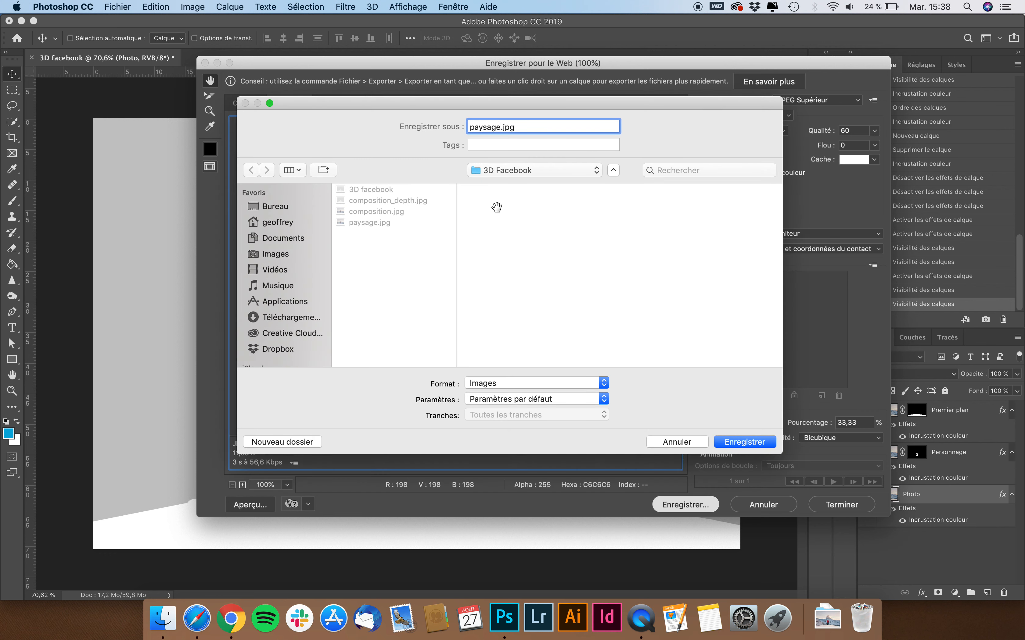
{"action": "type", "text": "_depth"}
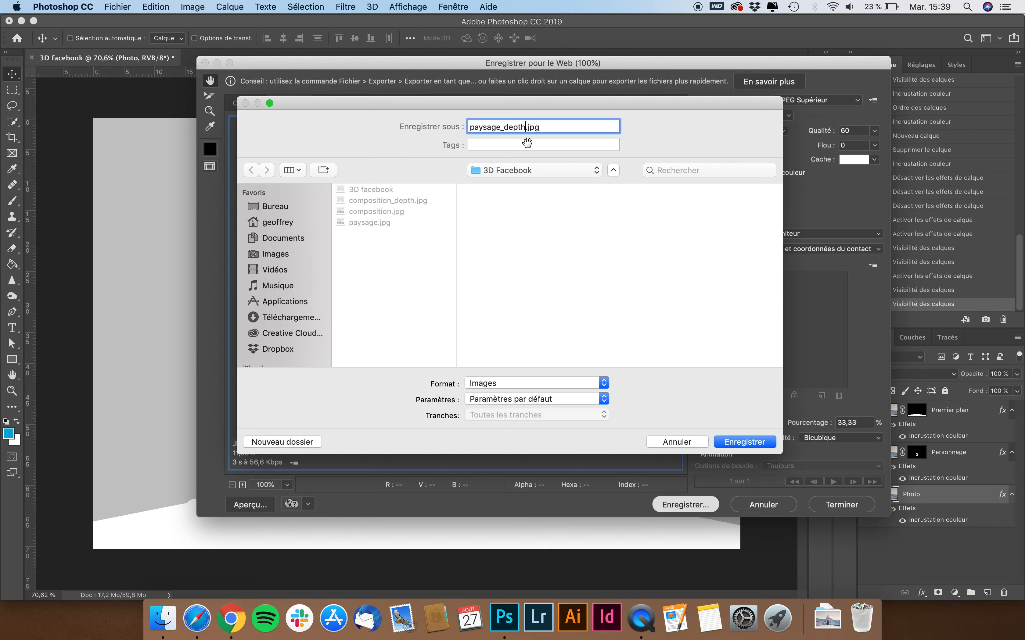
{"action": "left_click", "coordinate": [742, 440]}
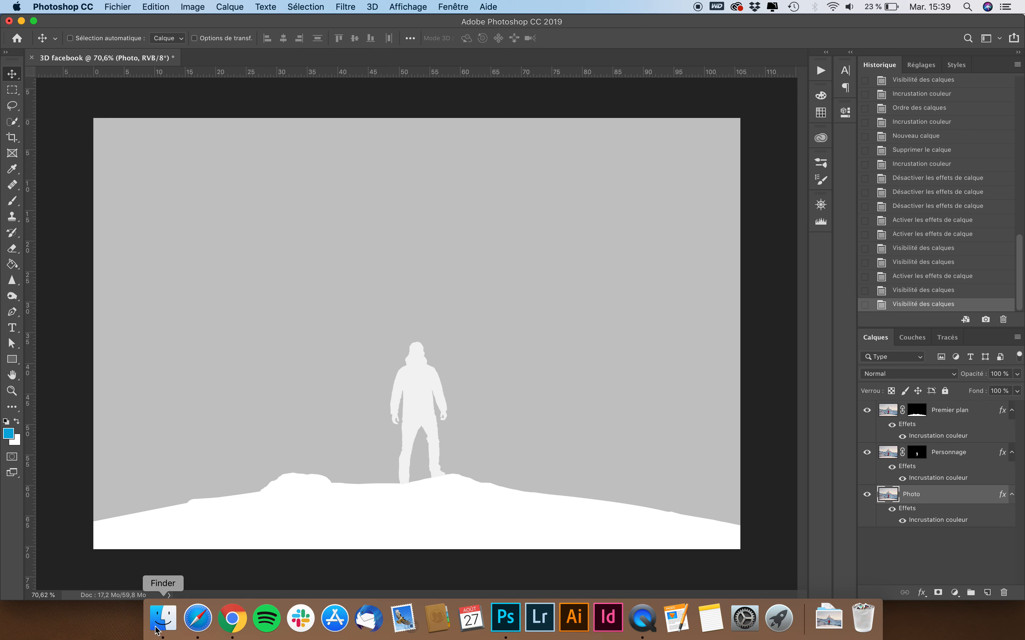
Switch to Finder and check the exported paysage.jpg and paysage_depth.jpg in the 3D Facebook folder
{"action": "left_click", "coordinate": [162, 619]}
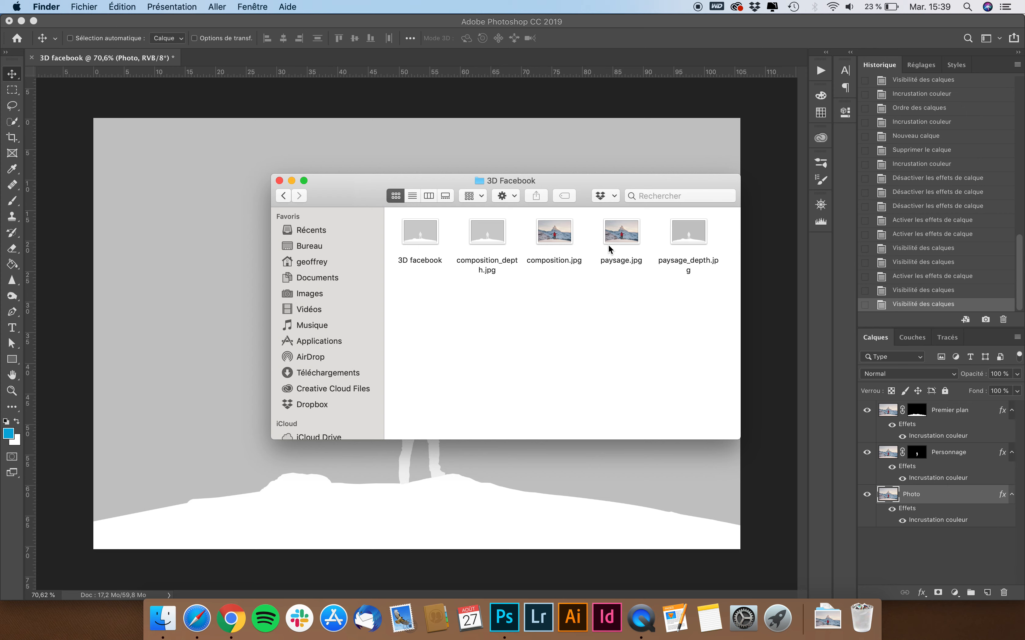
{"action": "left_click", "coordinate": [620, 237]}
{"action": "left_click", "coordinate": [692, 235]}
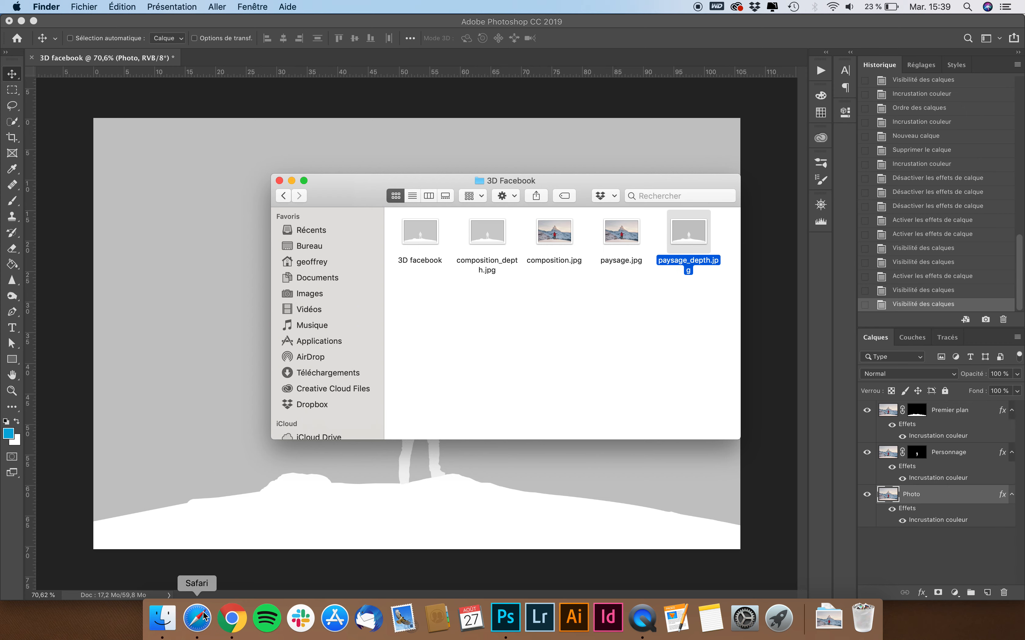
Switch to Safari and remove the existing 3D photo from the Facebook page's draft post
{"action": "left_click", "coordinate": [197, 619]}
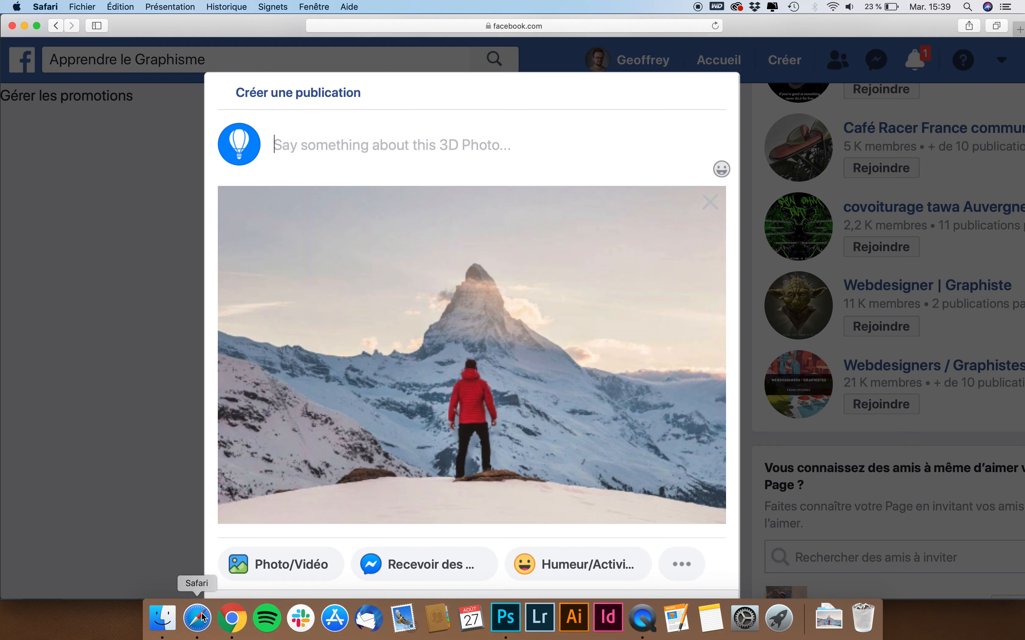
{"action": "left_click", "coordinate": [113, 314]}
{"action": "scroll", "coordinate": [162, 292], "scroll_direction": "up", "scroll_amount": 10}
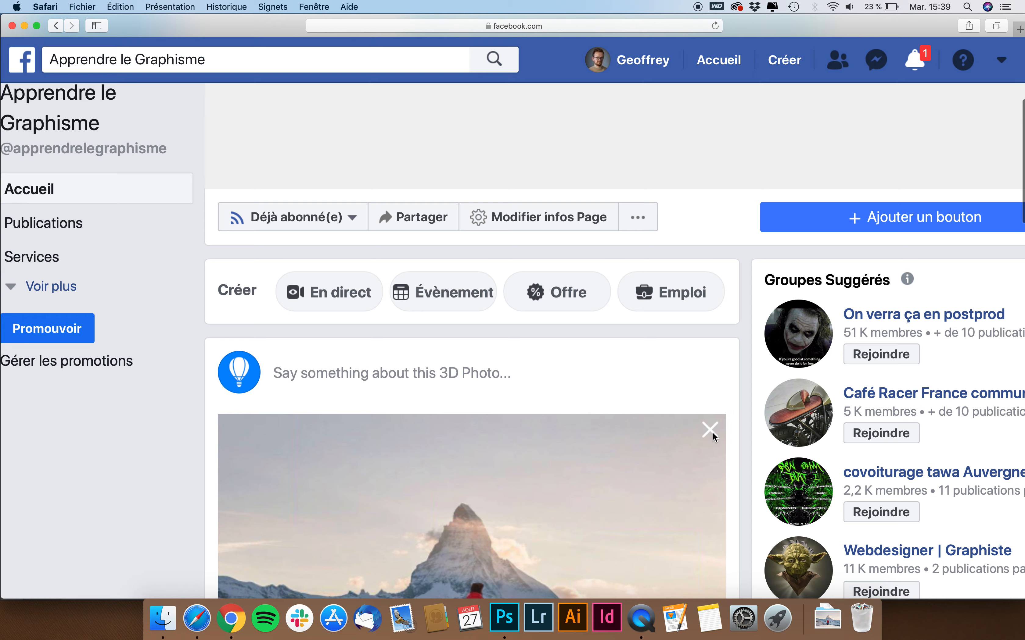
{"action": "left_click", "coordinate": [711, 431]}
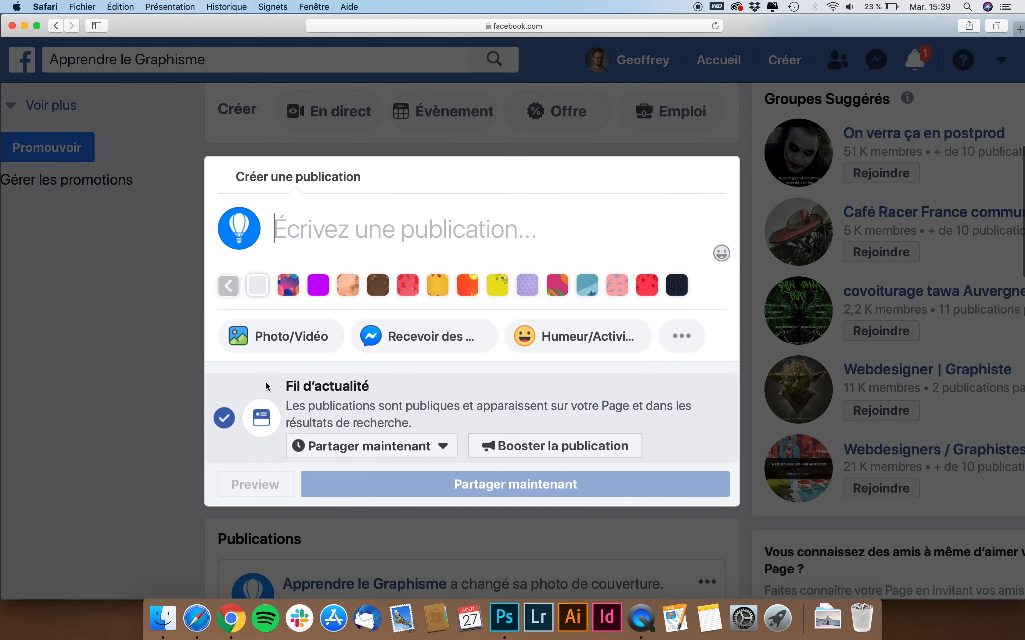
Upload paysage.jpg and paysage_depth.jpg together to the Facebook post as a photo import to create the 3D photo
{"action": "left_click", "coordinate": [296, 335]}
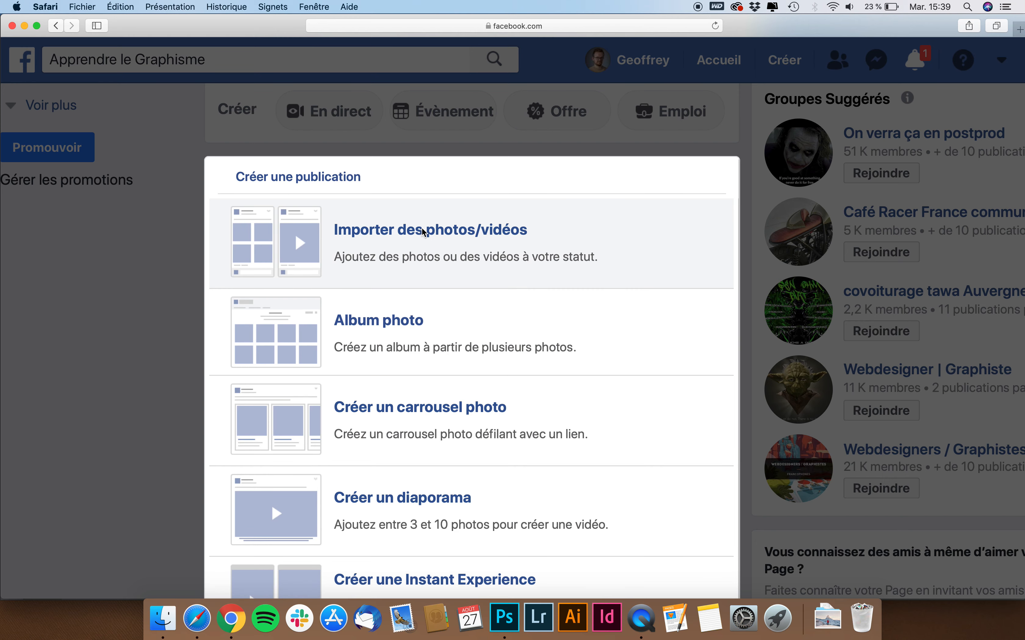
{"action": "left_click", "coordinate": [422, 229]}
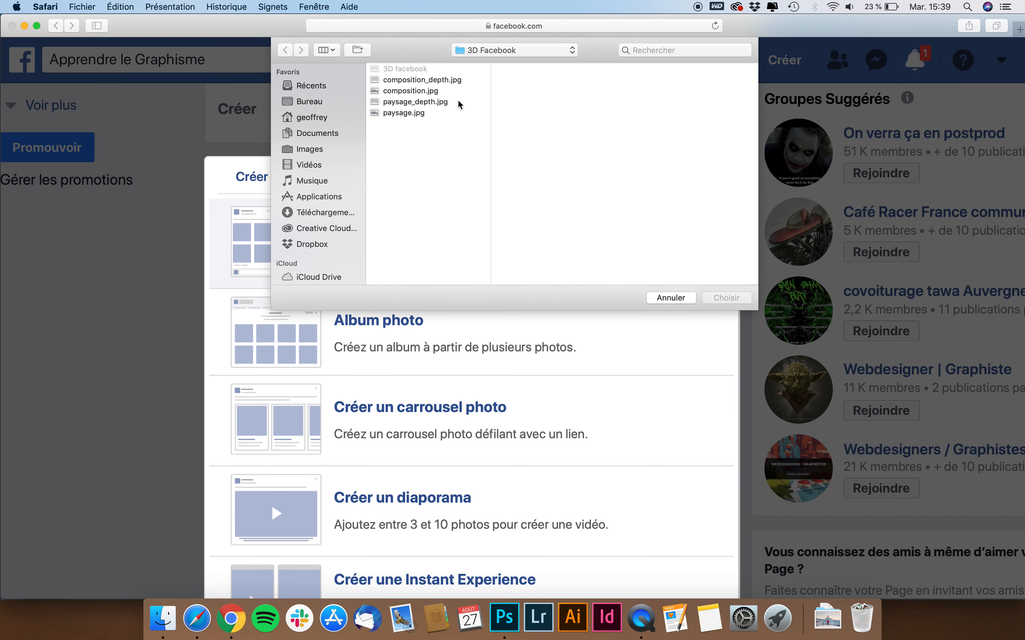
{"action": "left_click", "coordinate": [459, 101]}
{"action": "left_click", "coordinate": [447, 113], "text": "shift"}
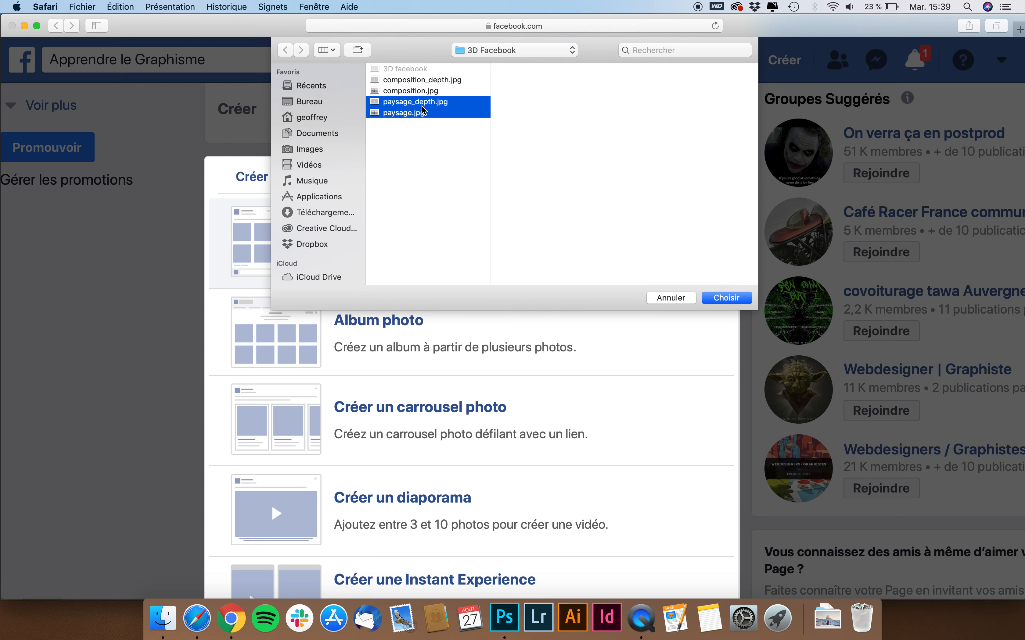
{"action": "left_click", "coordinate": [737, 299]}
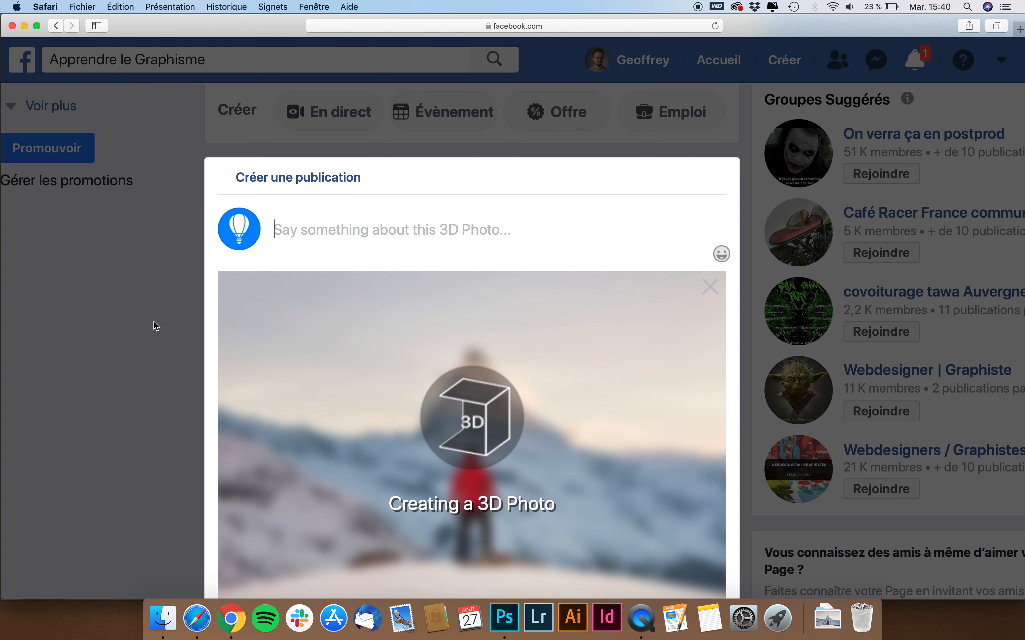
{"action": "scroll", "coordinate": [422, 418], "scroll_direction": "down", "scroll_amount": 2}
{"action": "scroll", "coordinate": [422, 417], "scroll_direction": "down", "scroll_amount": 1}
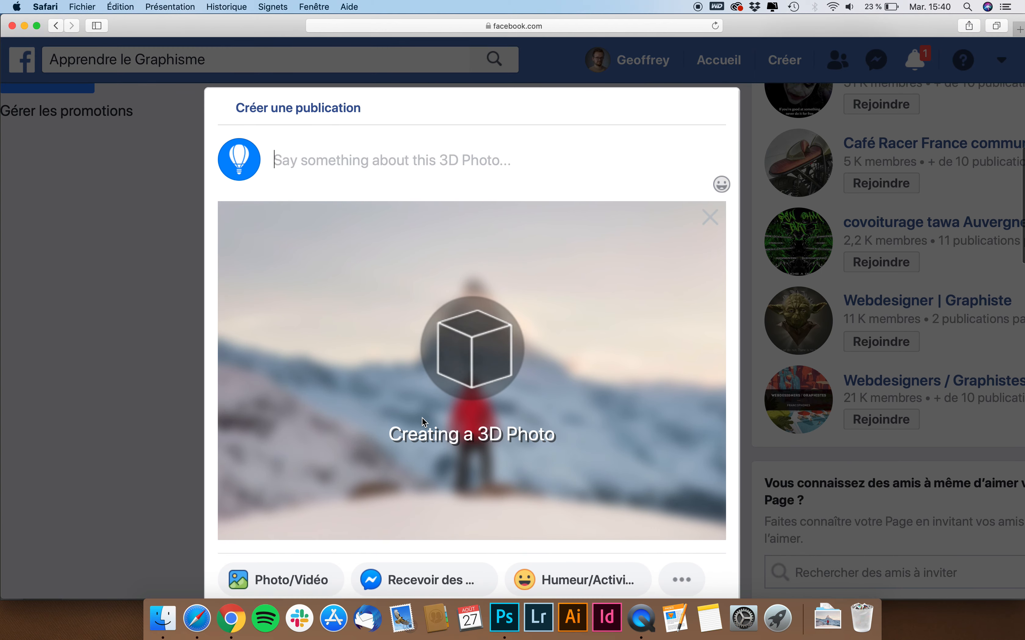